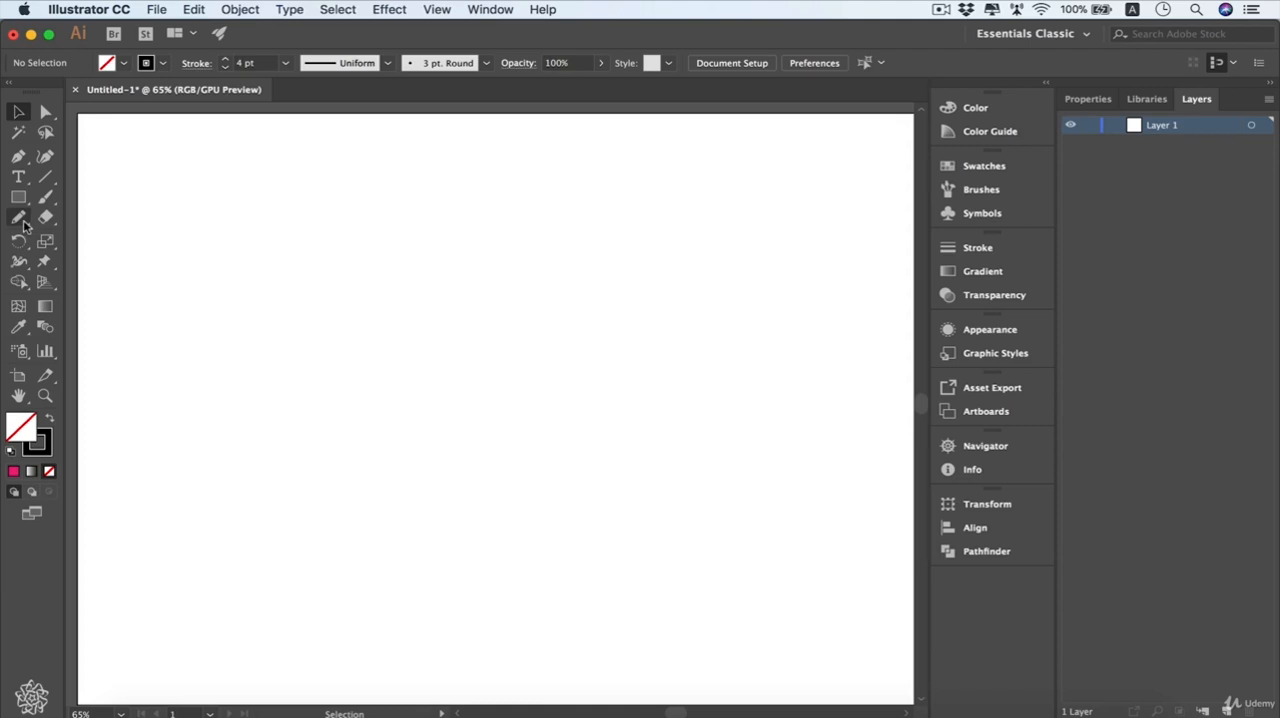
- Draw a freehand looping line across the artboard's upper left area with the Pencil tool
left_click_drag(20, 222, 171, 240)
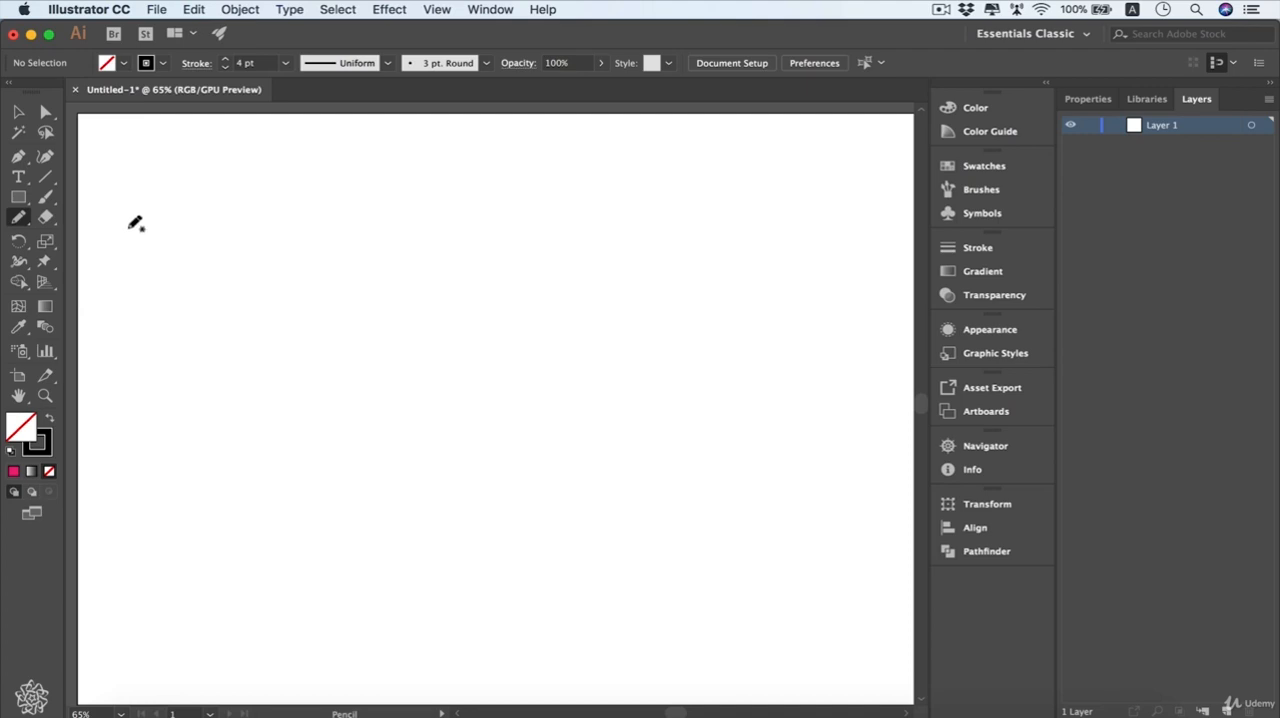
mouse_move(157, 262)
left_mouse_down()
mouse_move(184, 192)
mouse_move(189, 273)
mouse_move(241, 245)
mouse_move(279, 259)
mouse_move(431, 233)
left_mouse_up()
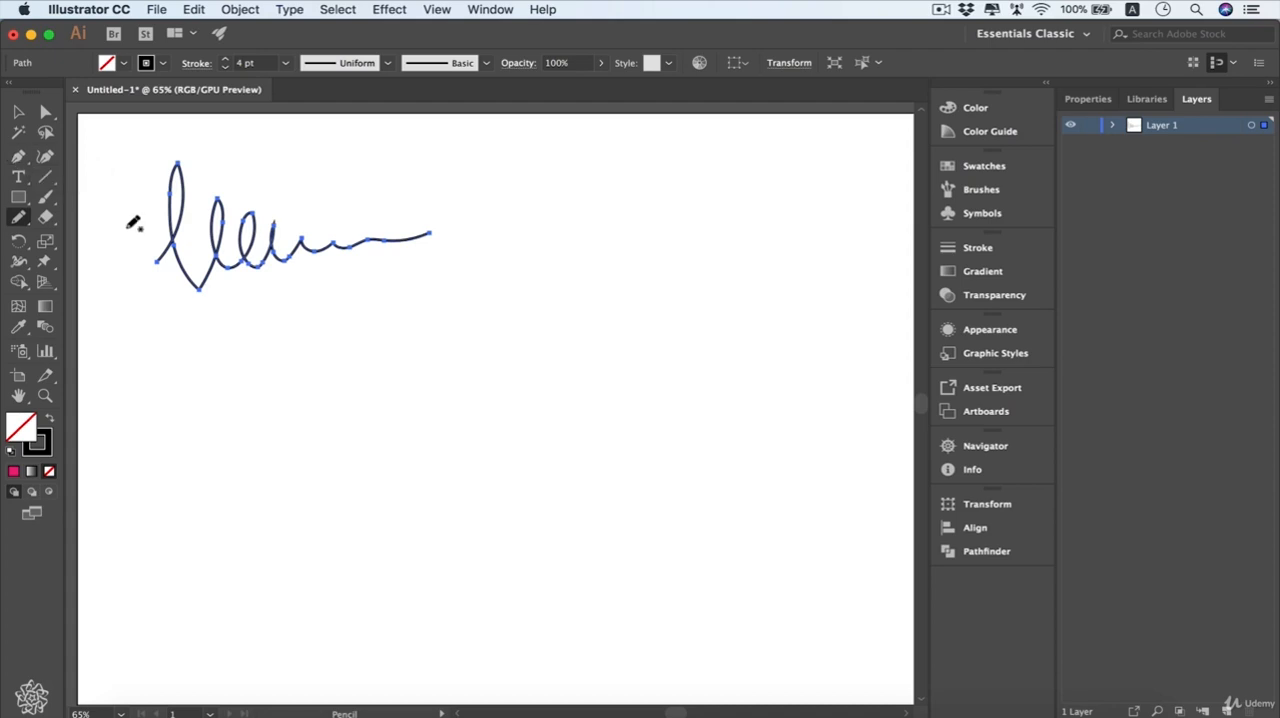
- Try a 1 pt stroke weight on the looping line and set it back to 4 pt
left_click(286, 63)
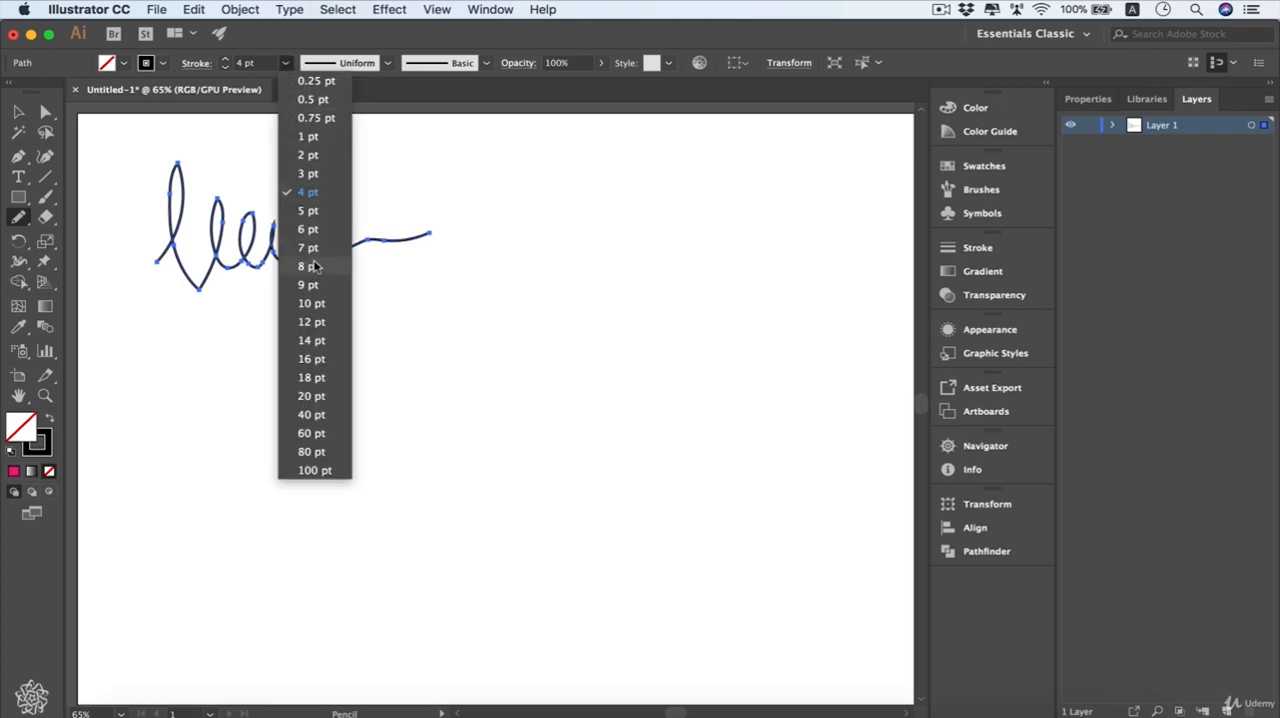
left_click(318, 139)
left_click(286, 63)
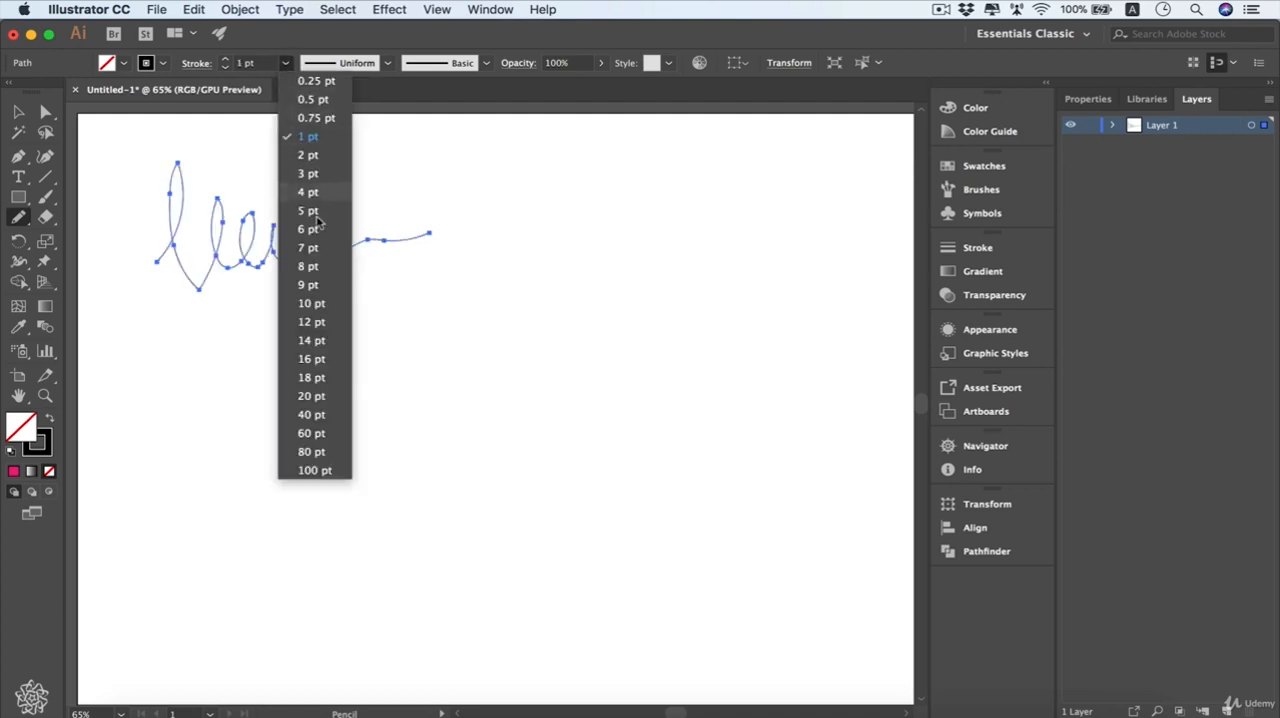
left_click(323, 207)
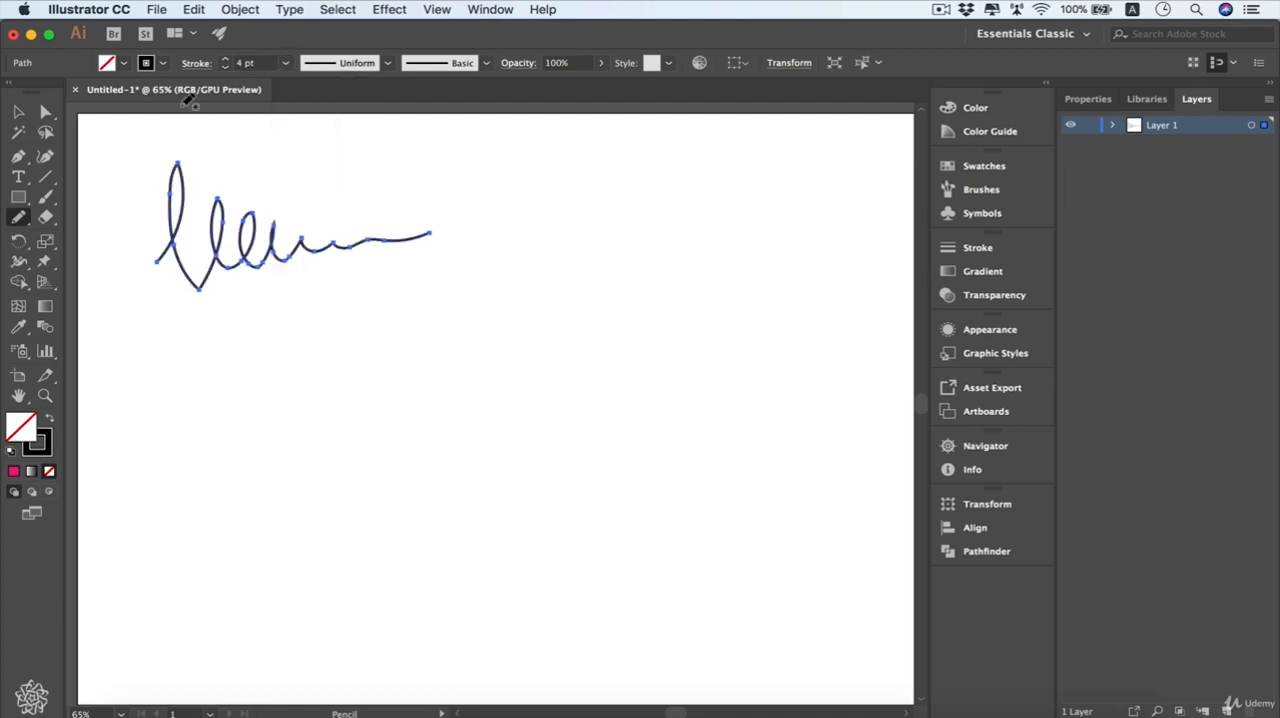
- Set the looping line's stroke colour to pink and draw a small four-petal flower beneath it with the Pencil tool
left_click(161, 65)
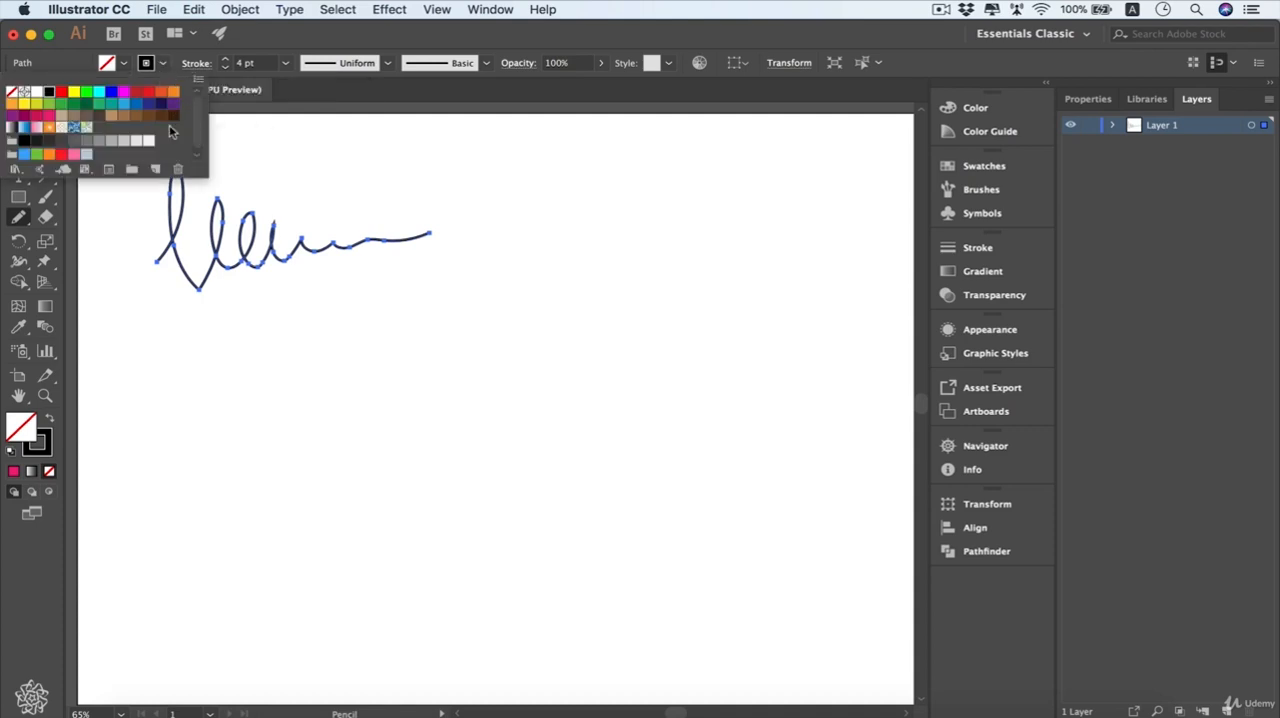
left_click(49, 121)
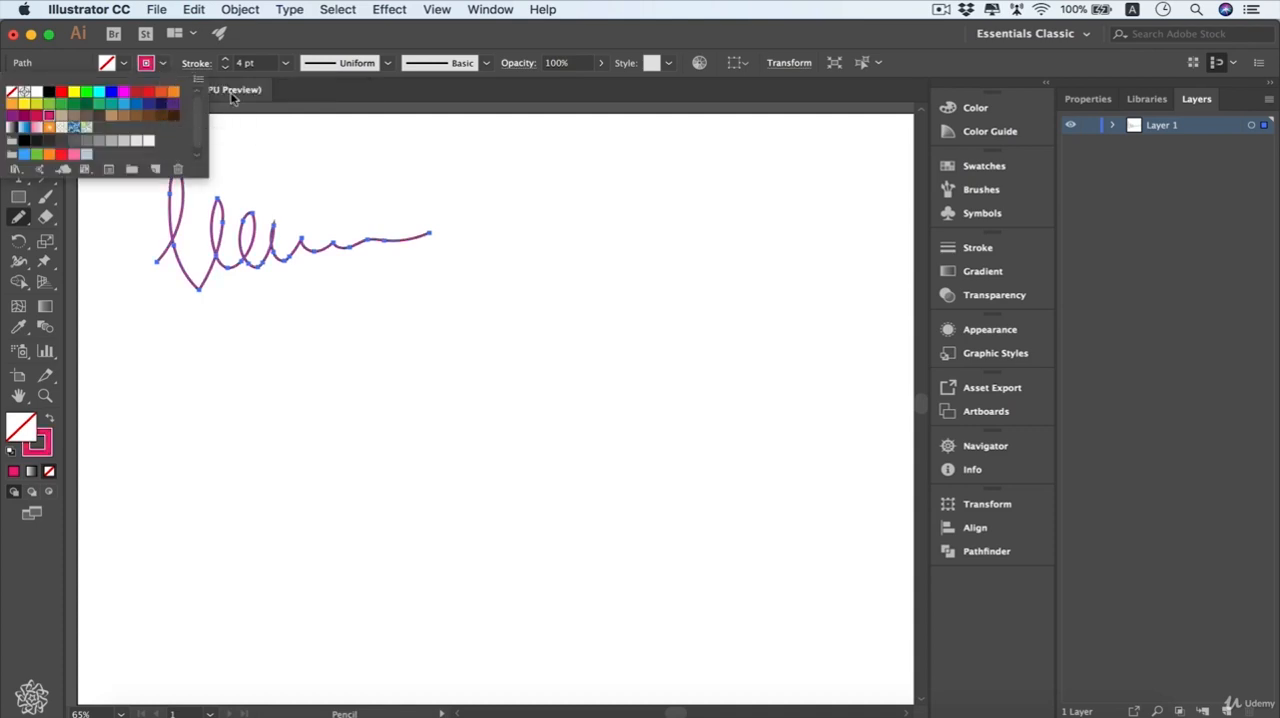
mouse_move(217, 338)
left_mouse_down()
mouse_move(242, 312)
mouse_move(212, 351)
mouse_move(226, 351)
mouse_move(192, 361)
mouse_move(207, 346)
mouse_move(192, 325)
mouse_move(241, 312)
left_mouse_up()
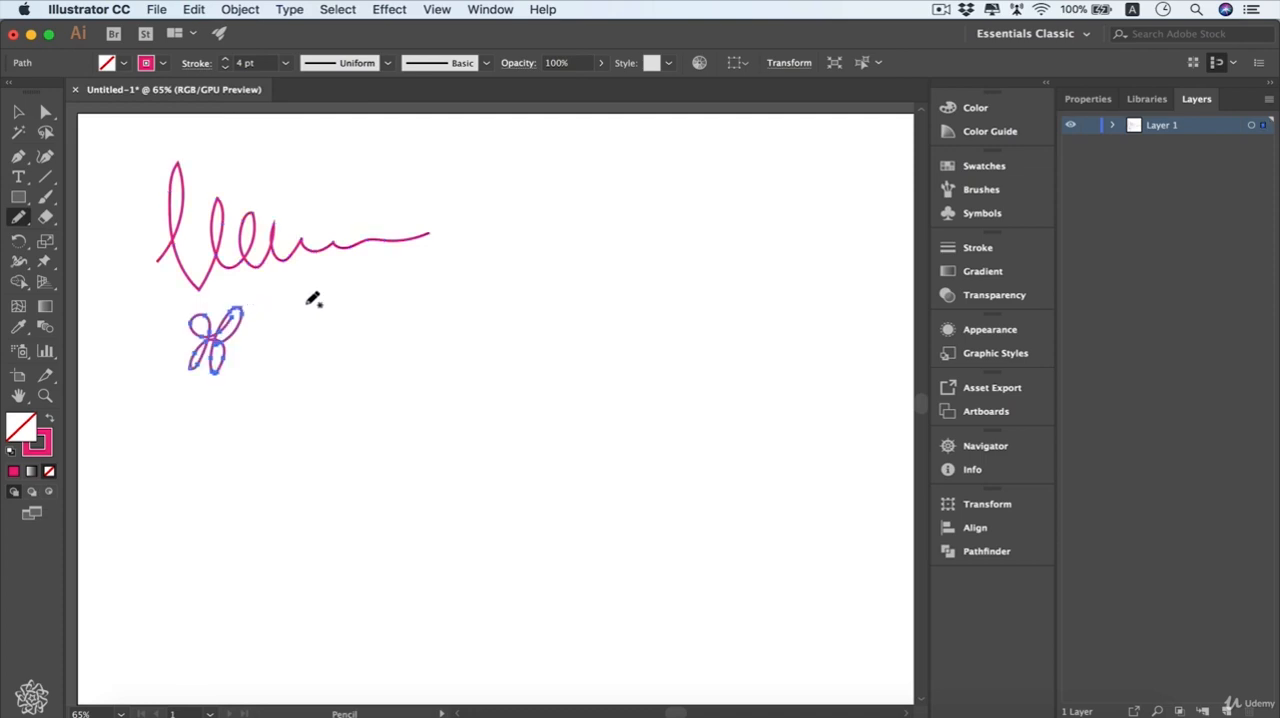
- Set the Pencil tool's fidelity fully to Accurate and draw a looping test line to the right of the flower
double_click(18, 222)
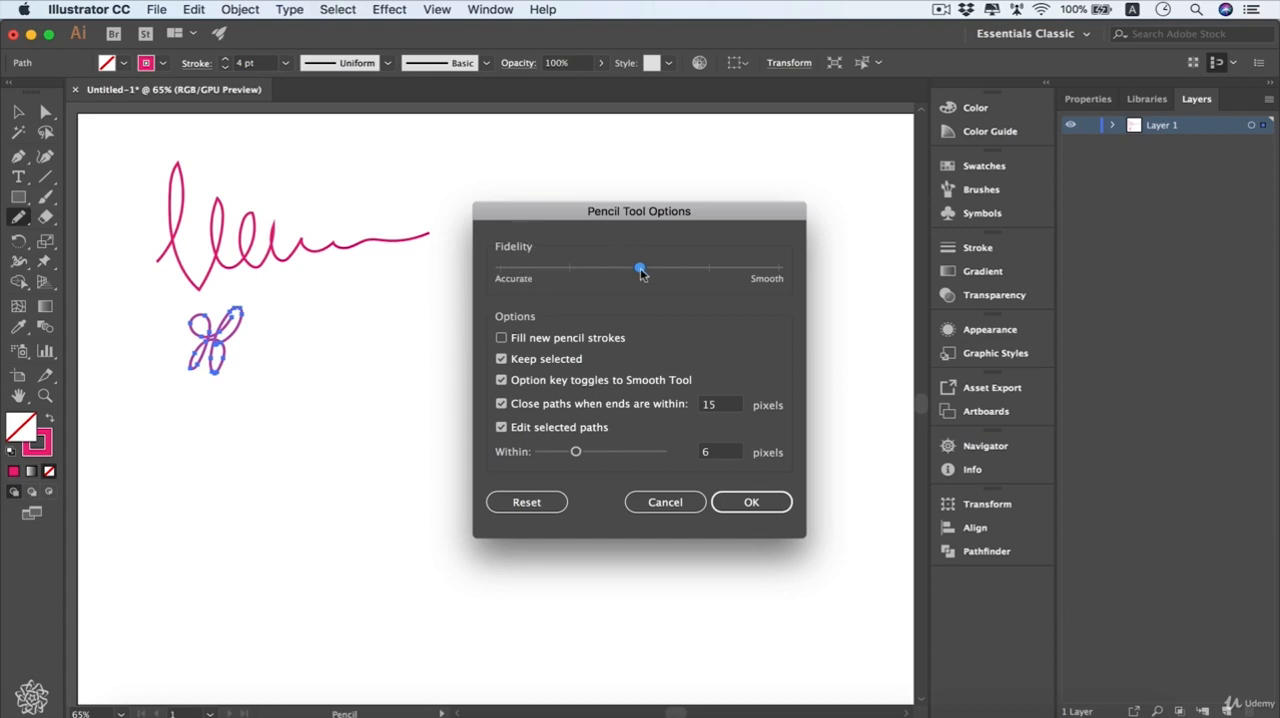
left_click_drag(641, 273, 506, 283)
left_click(749, 501)
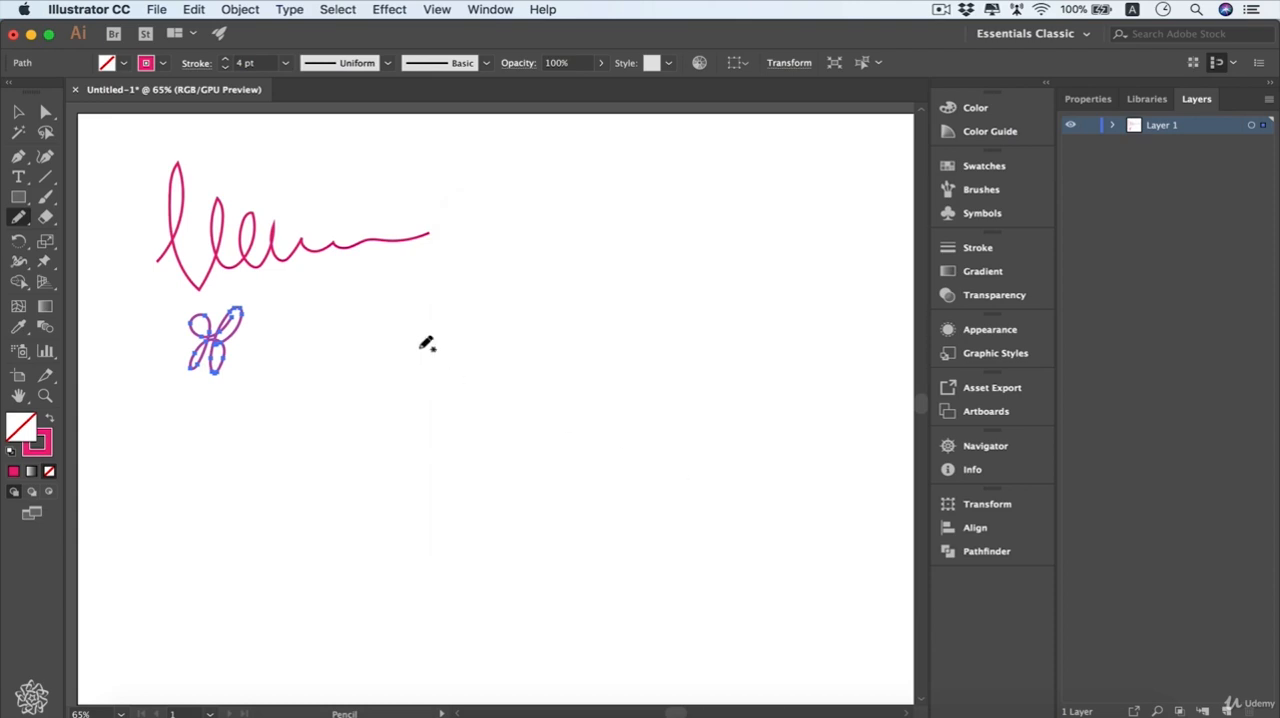
mouse_move(313, 364)
left_mouse_down()
mouse_move(357, 330)
mouse_move(537, 341)
left_mouse_up()
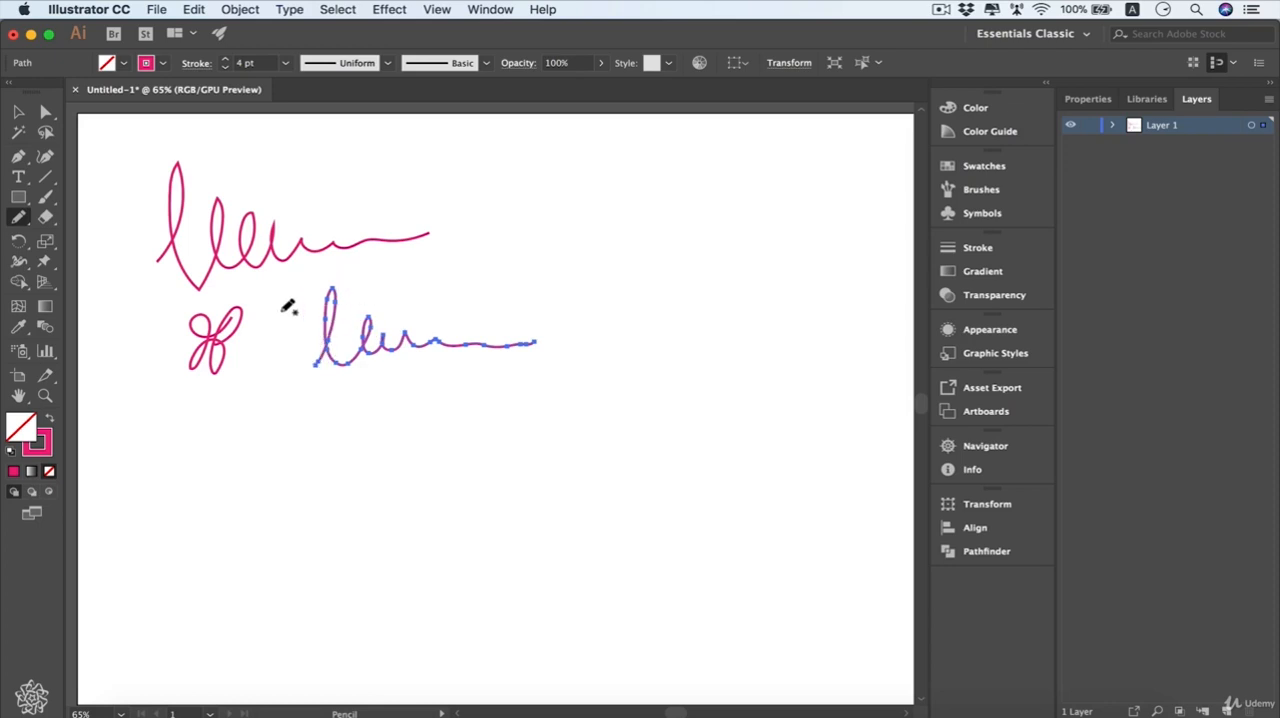
- Set the Pencil tool's fidelity fully to Smooth, draw another looping line below the previous one, and deselect it
double_click(19, 218)
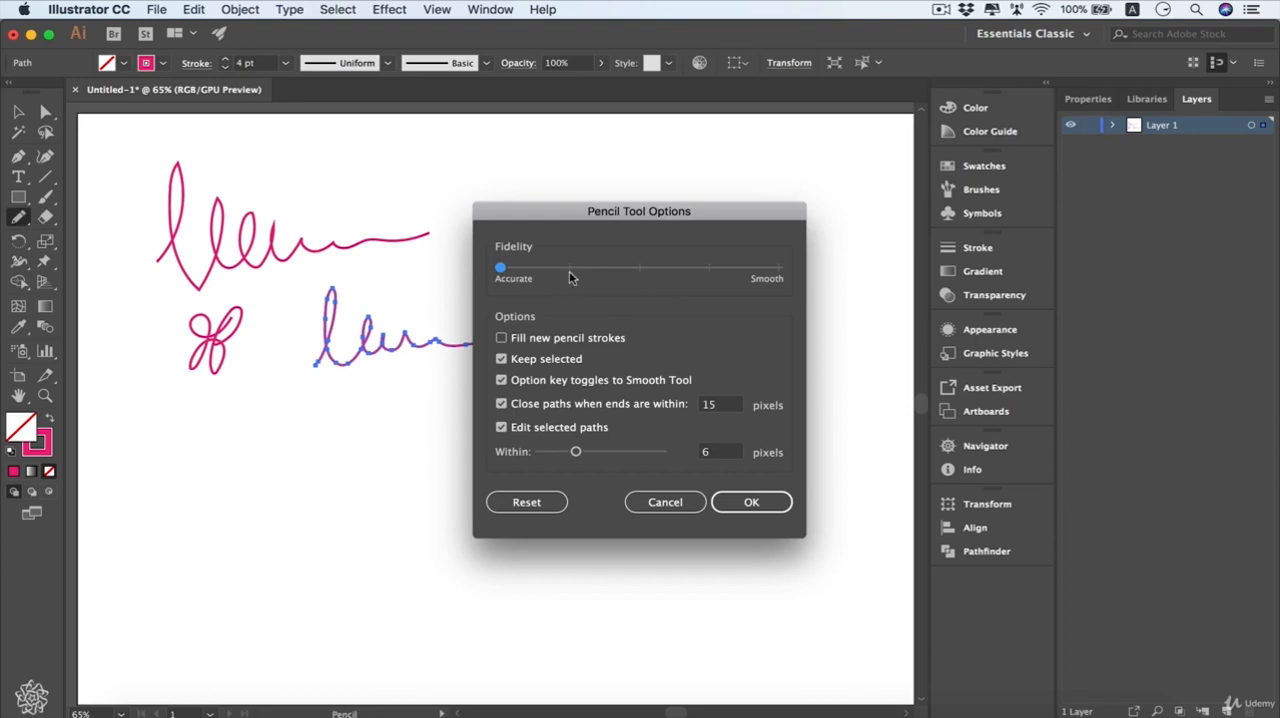
left_click(751, 502)
mouse_move(299, 461)
left_mouse_down()
mouse_move(316, 436)
mouse_move(358, 450)
mouse_move(538, 435)
left_mouse_up()
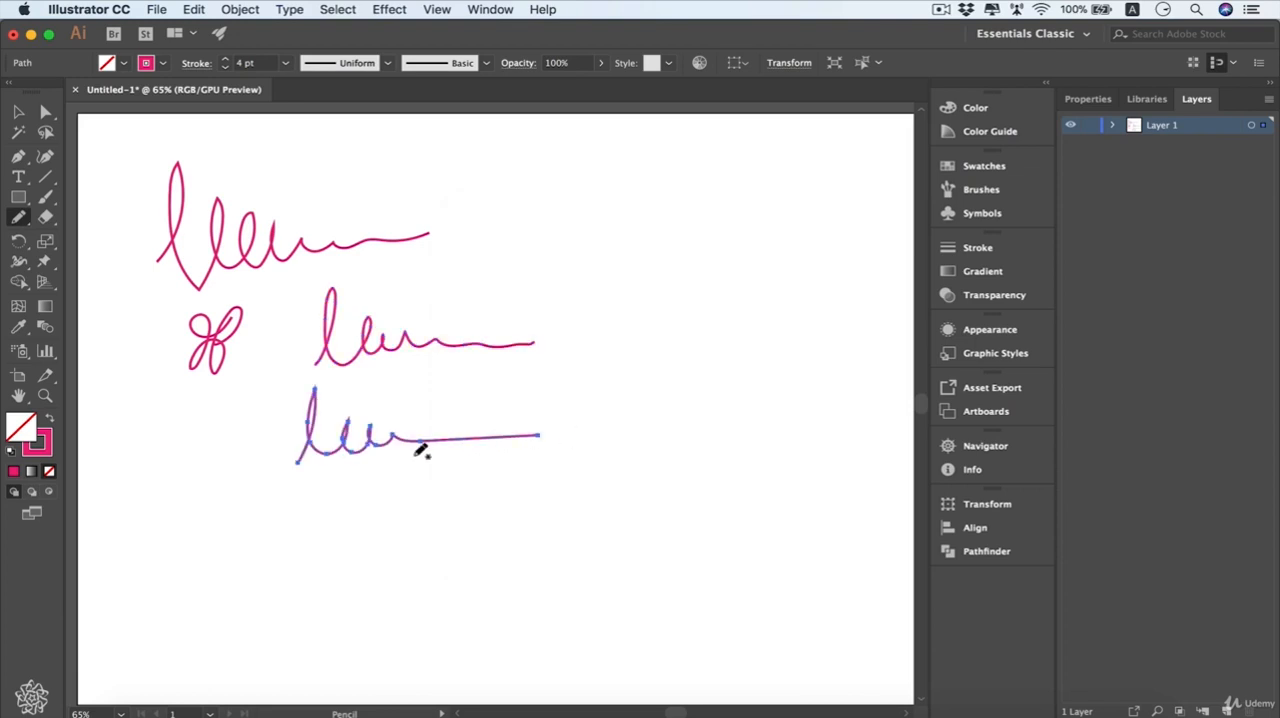
key("v")
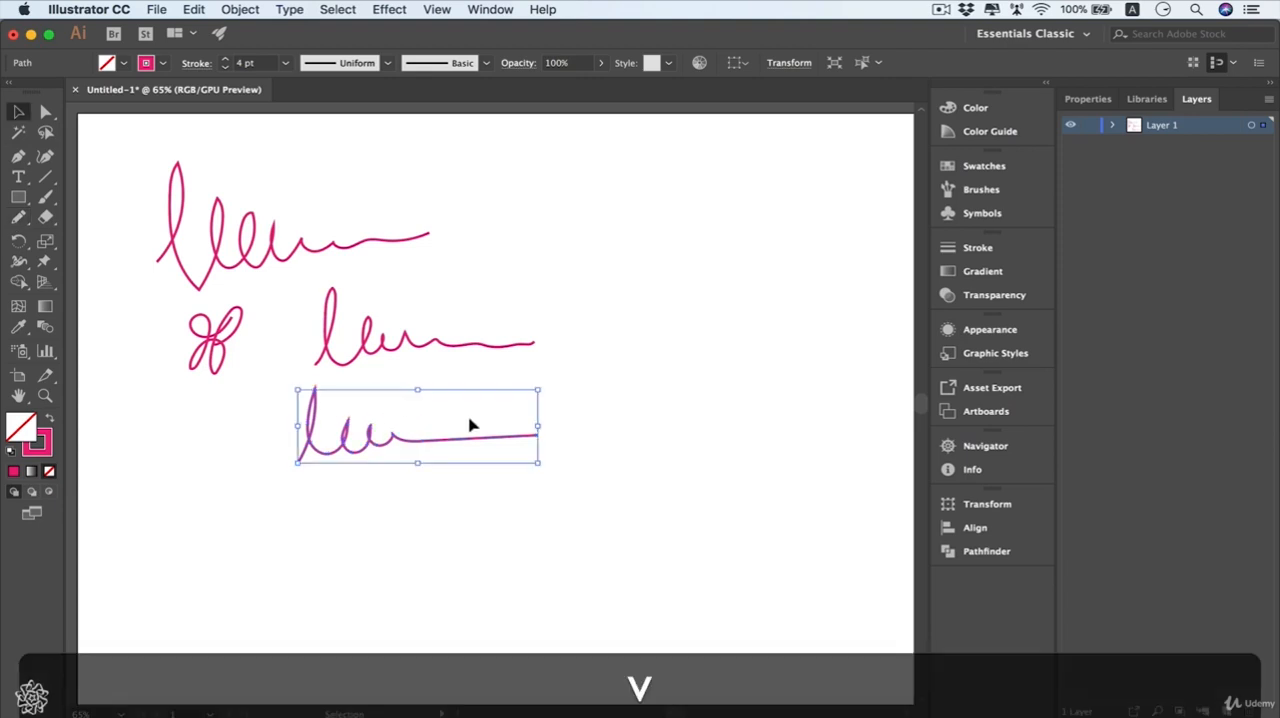
left_click(582, 391)
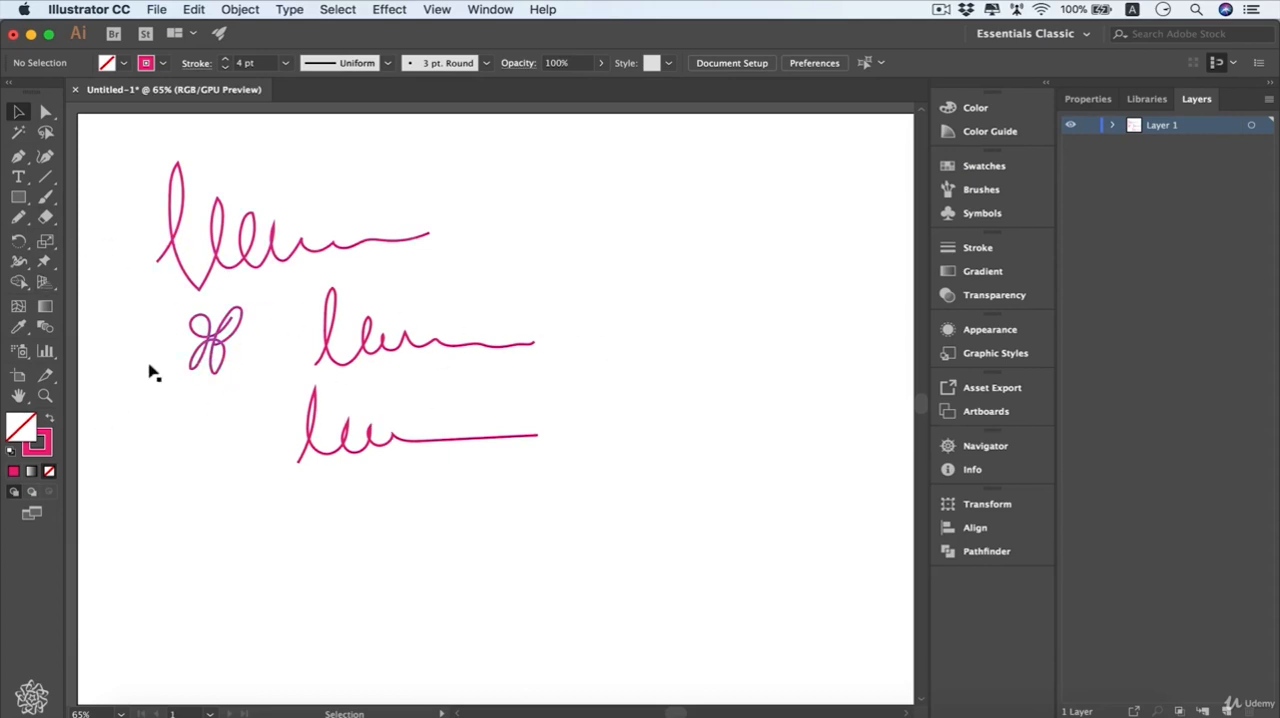
- Set the Pencil tool's fidelity to the midpoint and enable Fill new pencil strokes
left_click(18, 218)
double_click(18, 218)
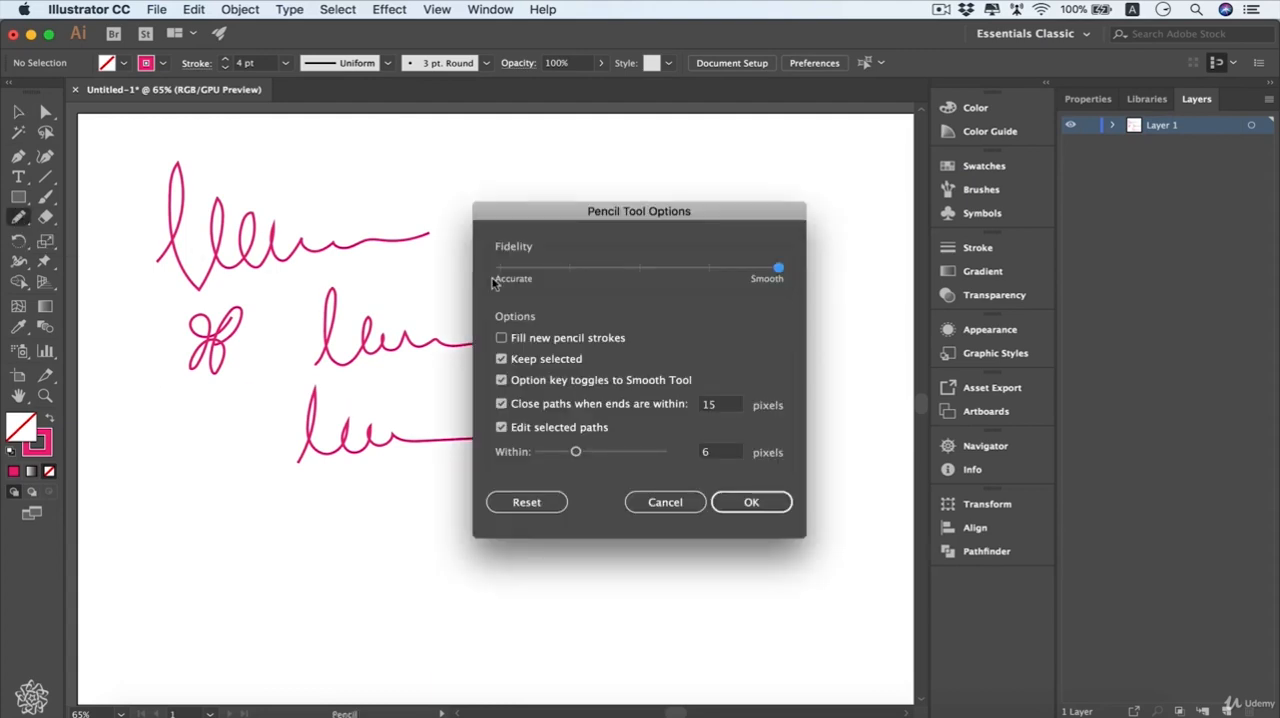
left_click(639, 268)
left_click(748, 501)
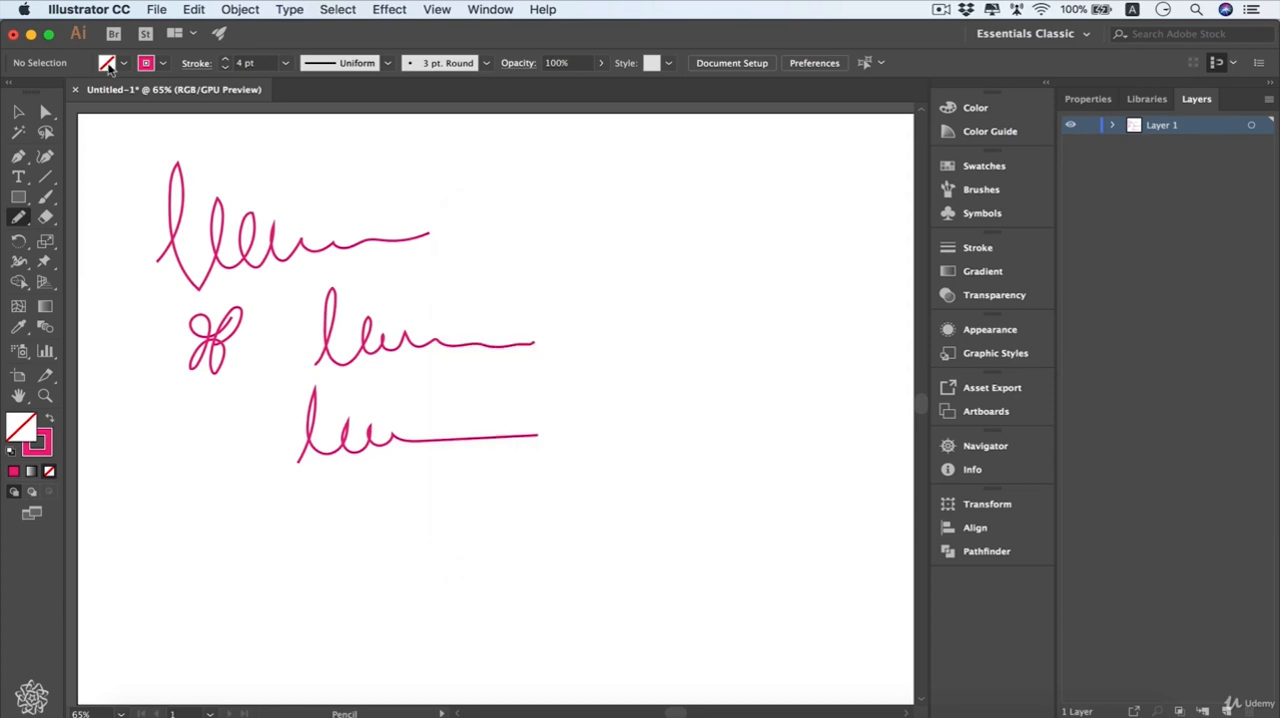
- Set the fill colour to orange and draw a closed freehand circle to the right of the first looping line
left_click(124, 64)
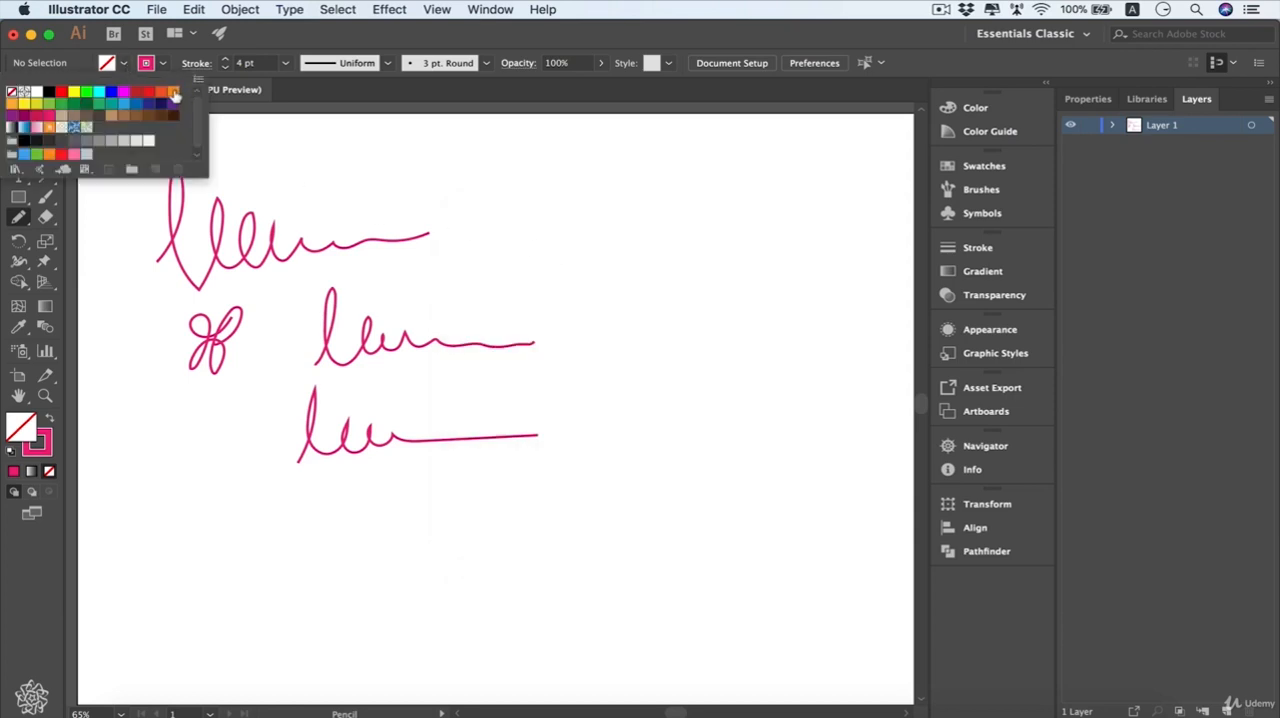
left_click(174, 94)
left_click(527, 232)
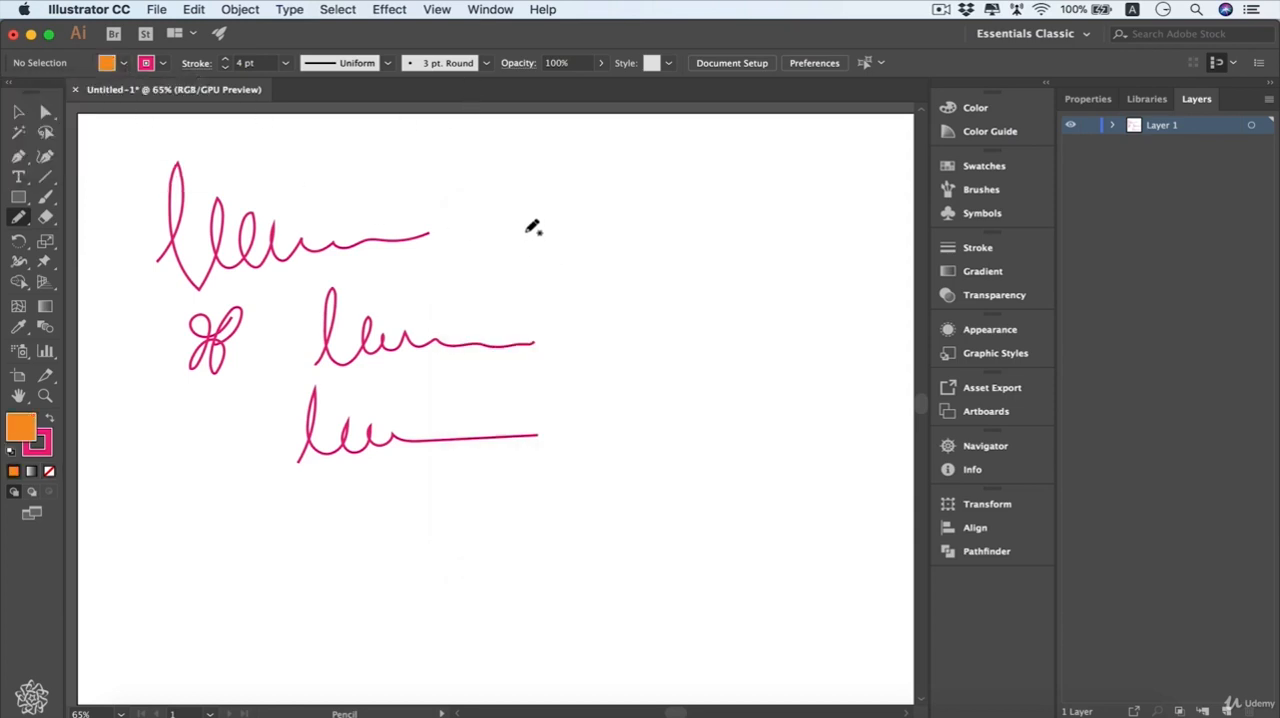
mouse_move(527, 230)
left_mouse_down()
mouse_move(559, 276)
mouse_move(600, 248)
mouse_move(585, 219)
mouse_move(537, 224)
left_mouse_up()
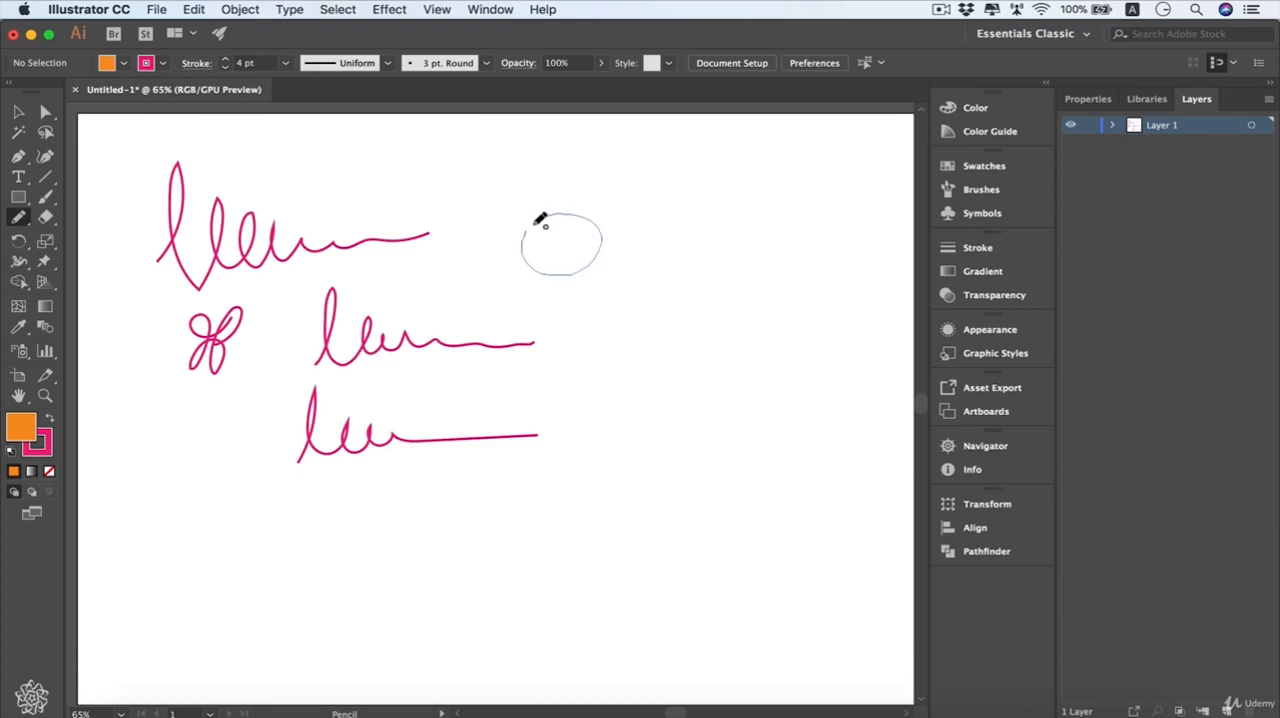
left_click_drag(541, 221, 538, 223)
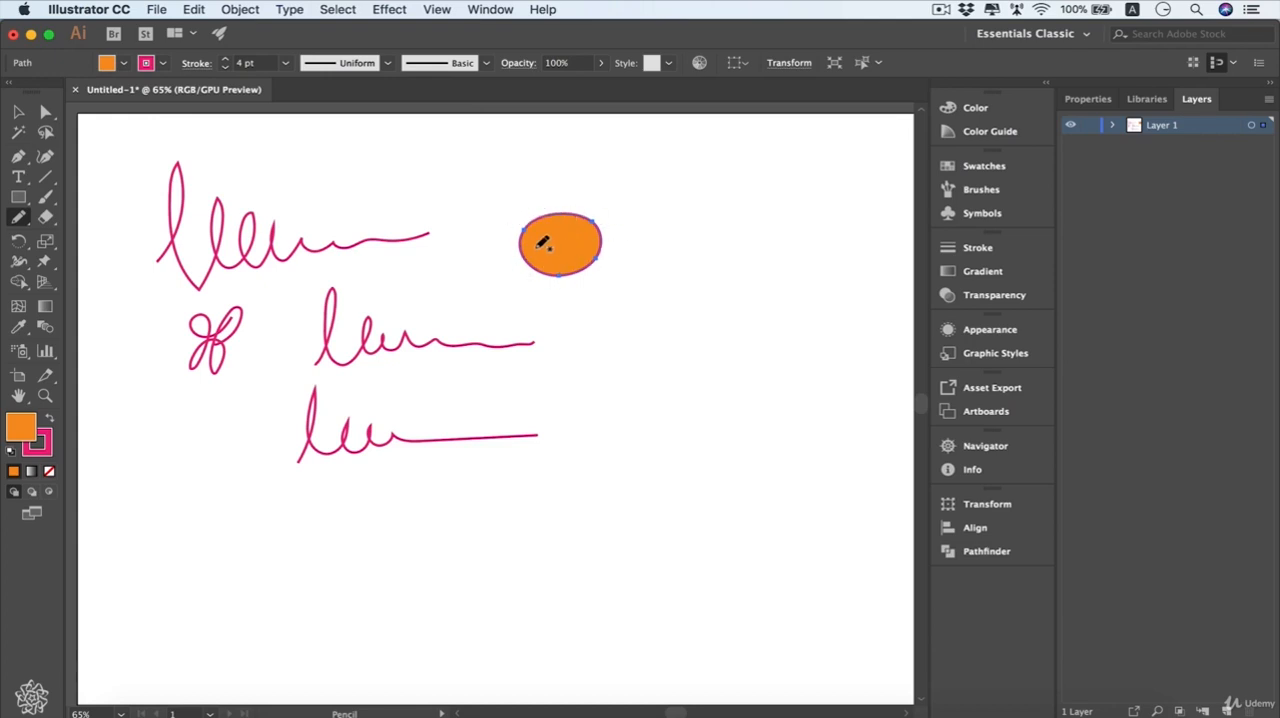
- Disable Fill new pencil strokes for the Pencil tool and draw a second closed circle to the right of the orange one
double_click(18, 217)
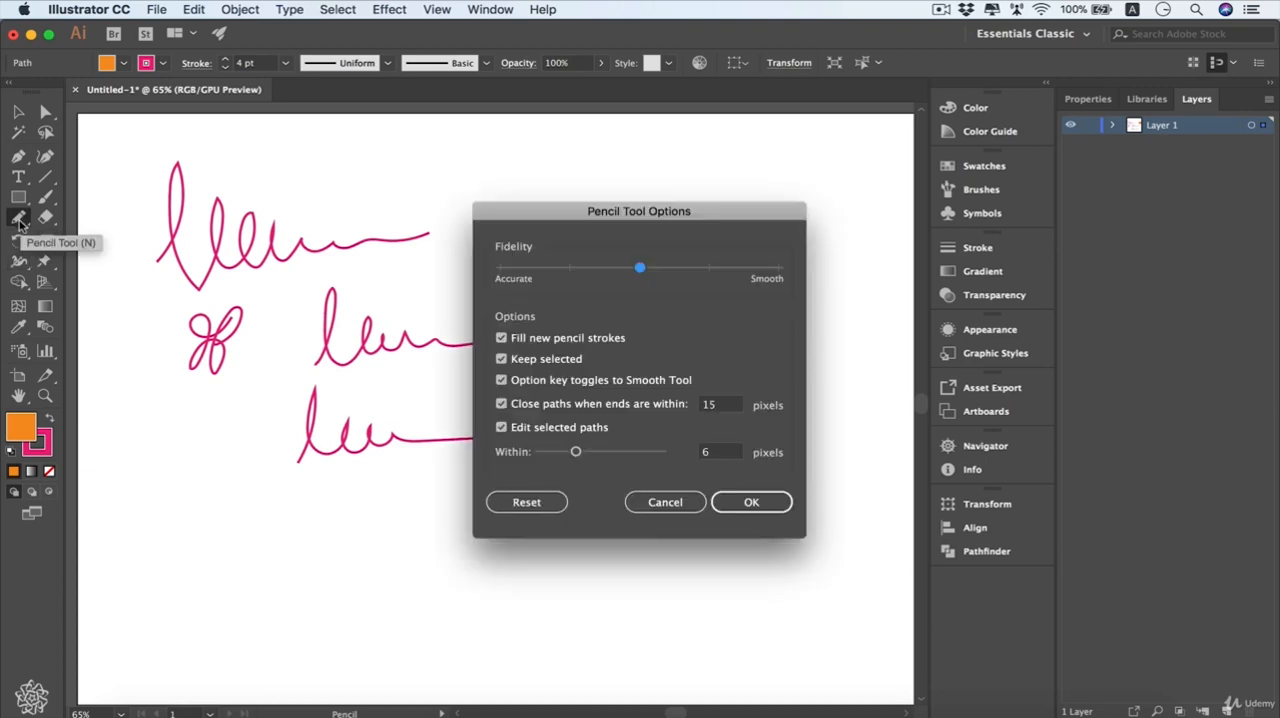
left_click(501, 338)
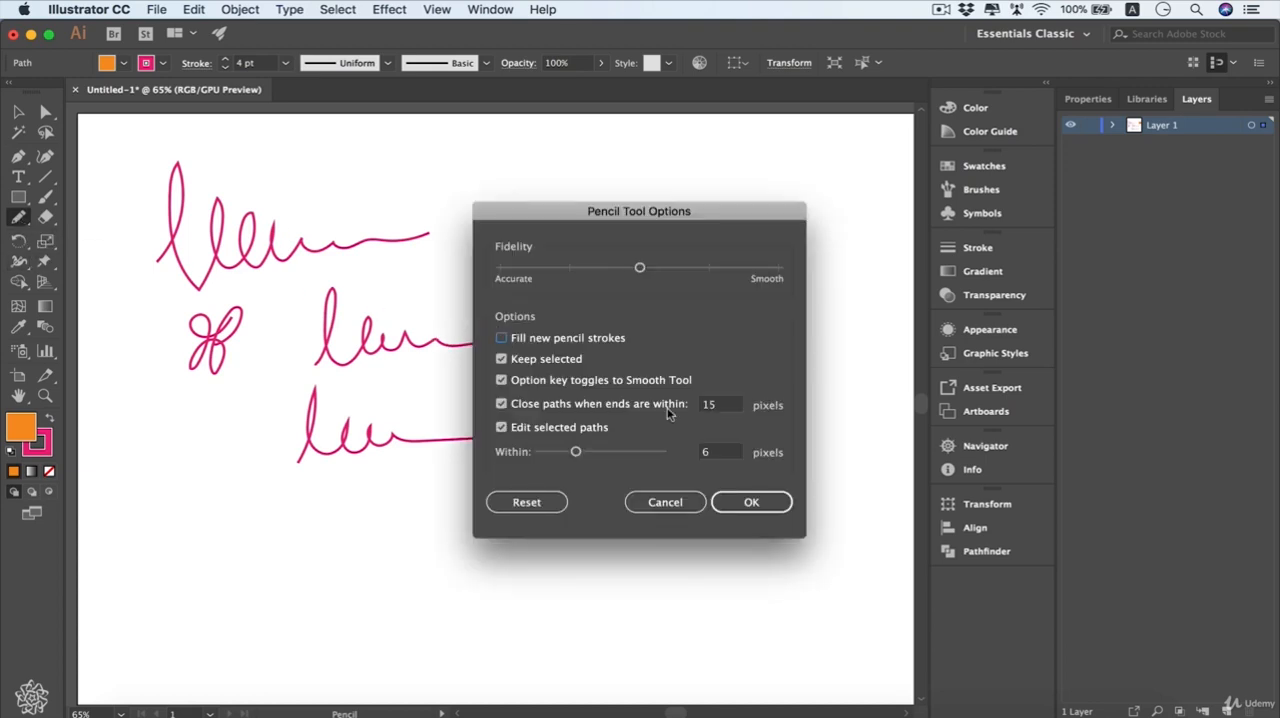
left_click(751, 502)
mouse_move(666, 243)
left_mouse_down()
mouse_move(737, 243)
mouse_move(703, 214)
mouse_move(664, 238)
left_mouse_up()
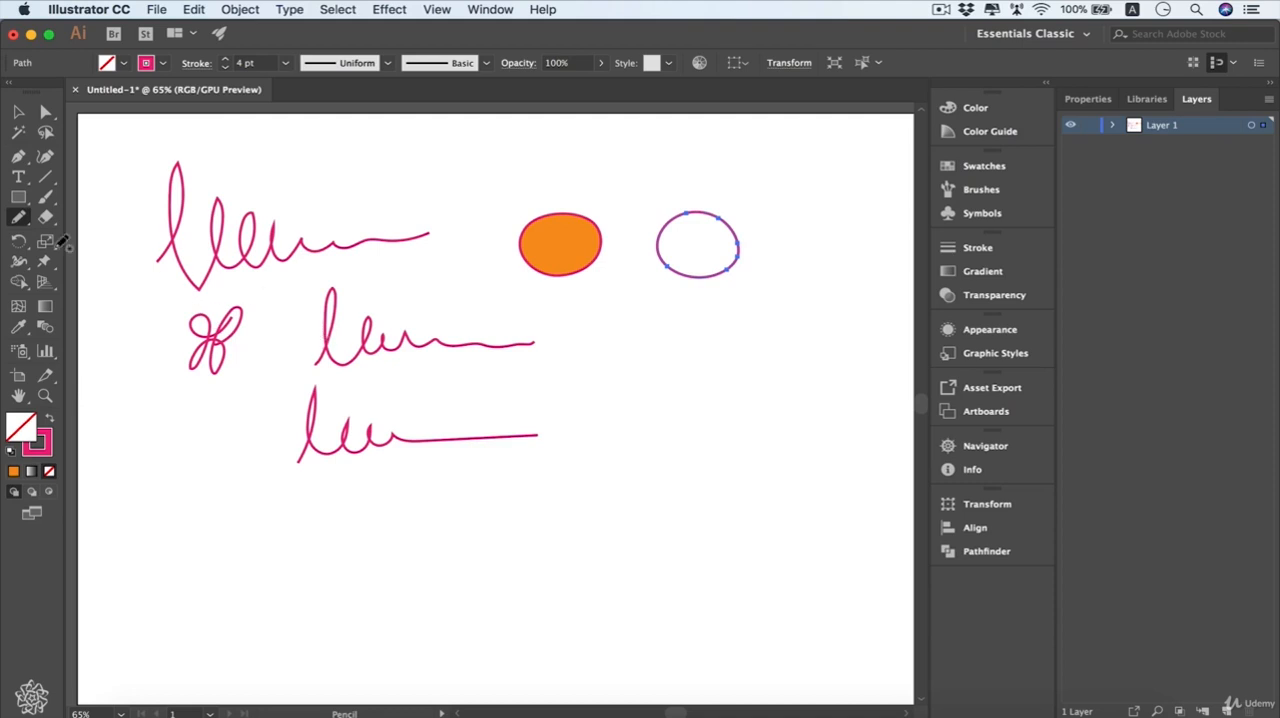
- Draw a jagged zigzag path below the two circles with the Pencil tool and run the Smooth tool along its right and lower parts
double_click(22, 219)
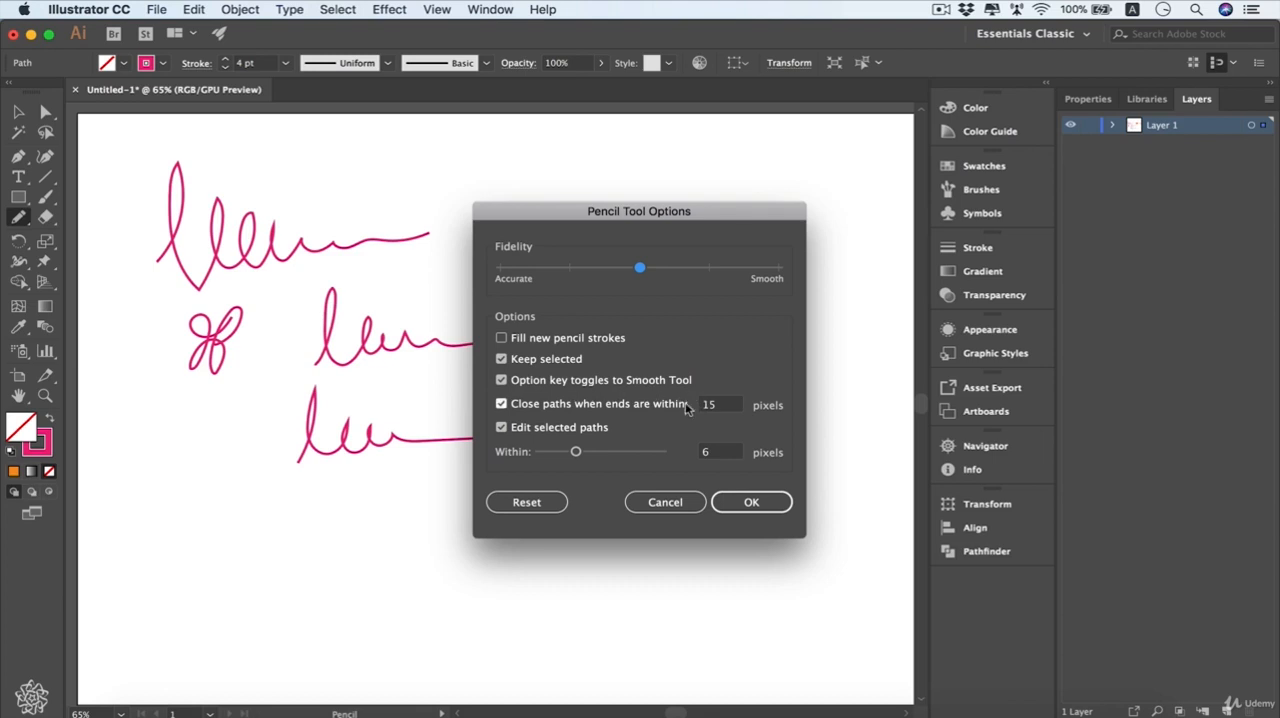
left_click(748, 503)
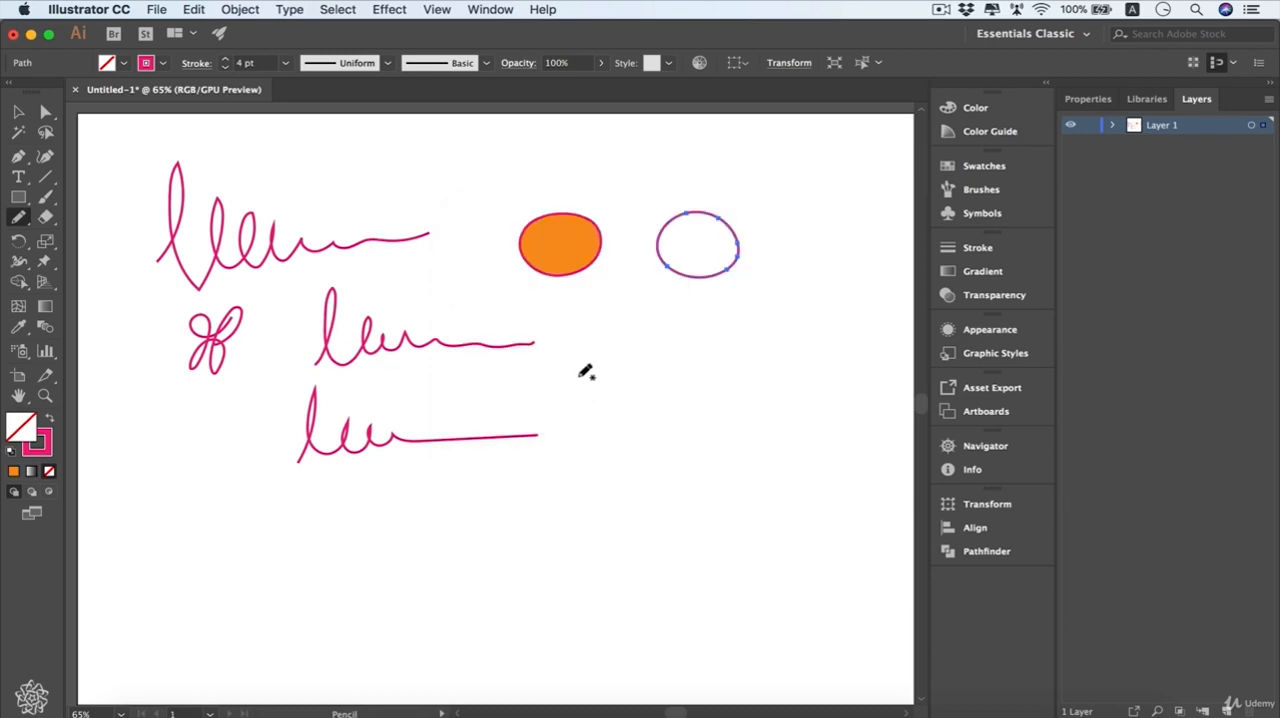
mouse_move(582, 378)
left_mouse_down()
mouse_move(589, 331)
mouse_move(618, 340)
mouse_move(640, 374)
mouse_move(697, 356)
mouse_move(714, 408)
mouse_move(686, 429)
mouse_move(612, 458)
left_mouse_up()
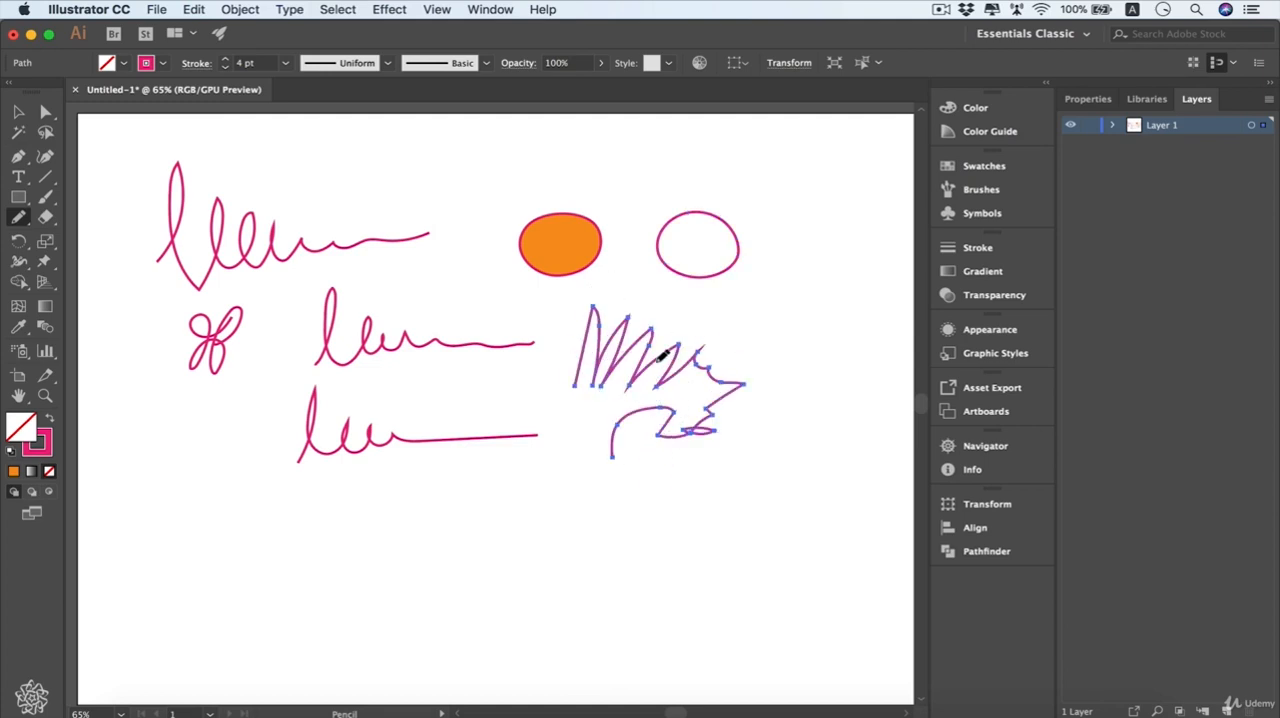
key("alt")
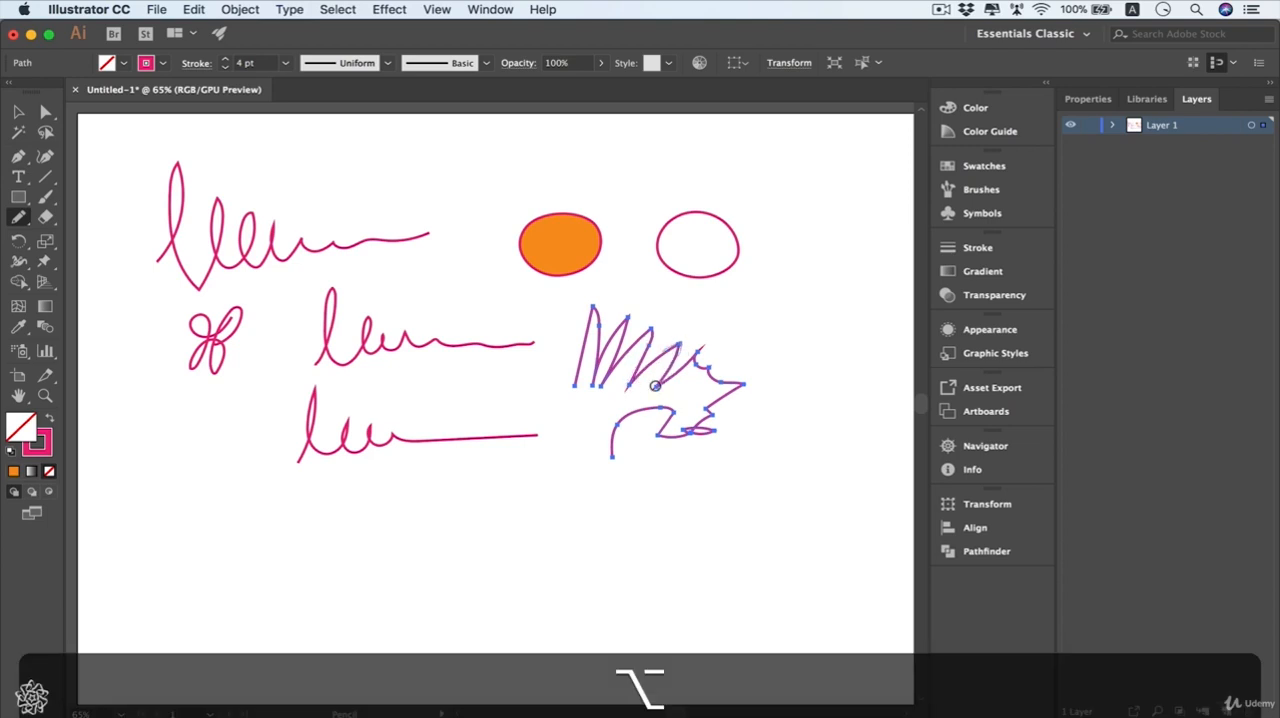
mouse_move(655, 386)
left_mouse_down()
mouse_move(706, 345)
mouse_move(695, 365)
mouse_move(756, 381)
mouse_move(731, 378)
mouse_move(735, 391)
mouse_move(691, 439)
mouse_move(712, 427)
mouse_move(645, 433)
mouse_move(666, 409)
mouse_move(615, 447)
left_mouse_up()
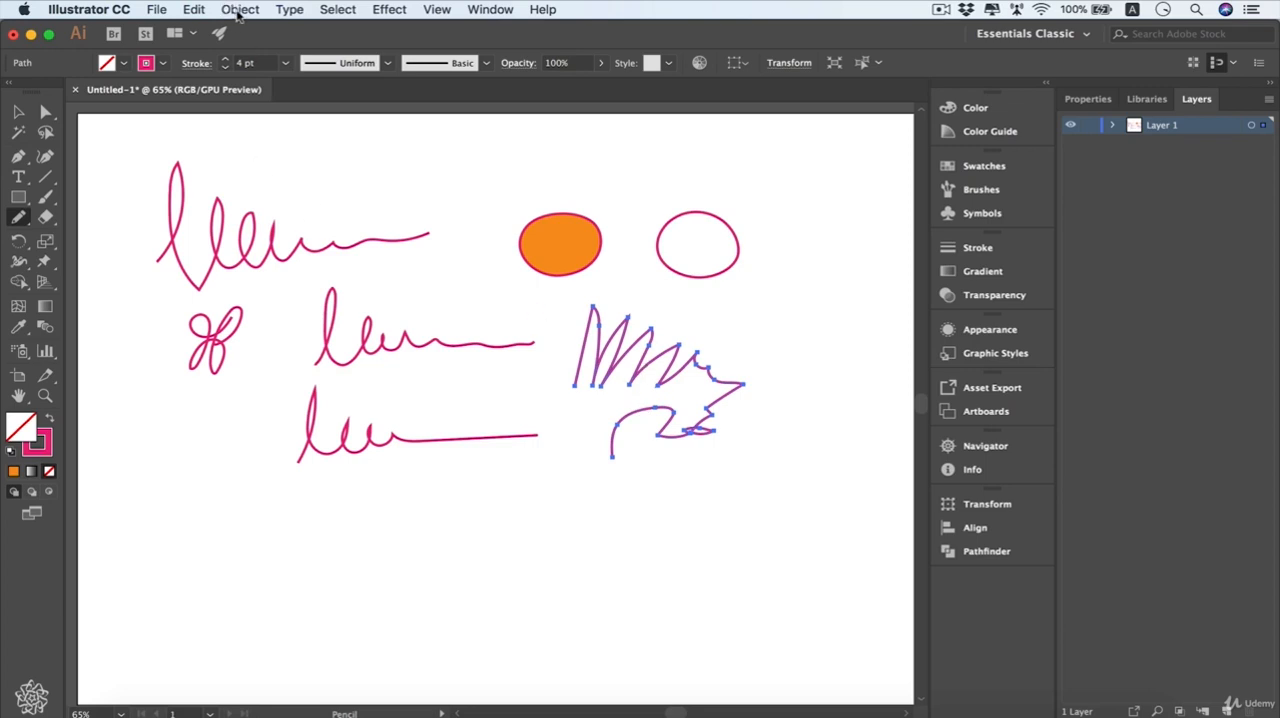
- Start simplifying the selected zigzag path with the preview on and a curve precision of 0%
left_click(239, 10)
mouse_move(393, 375)
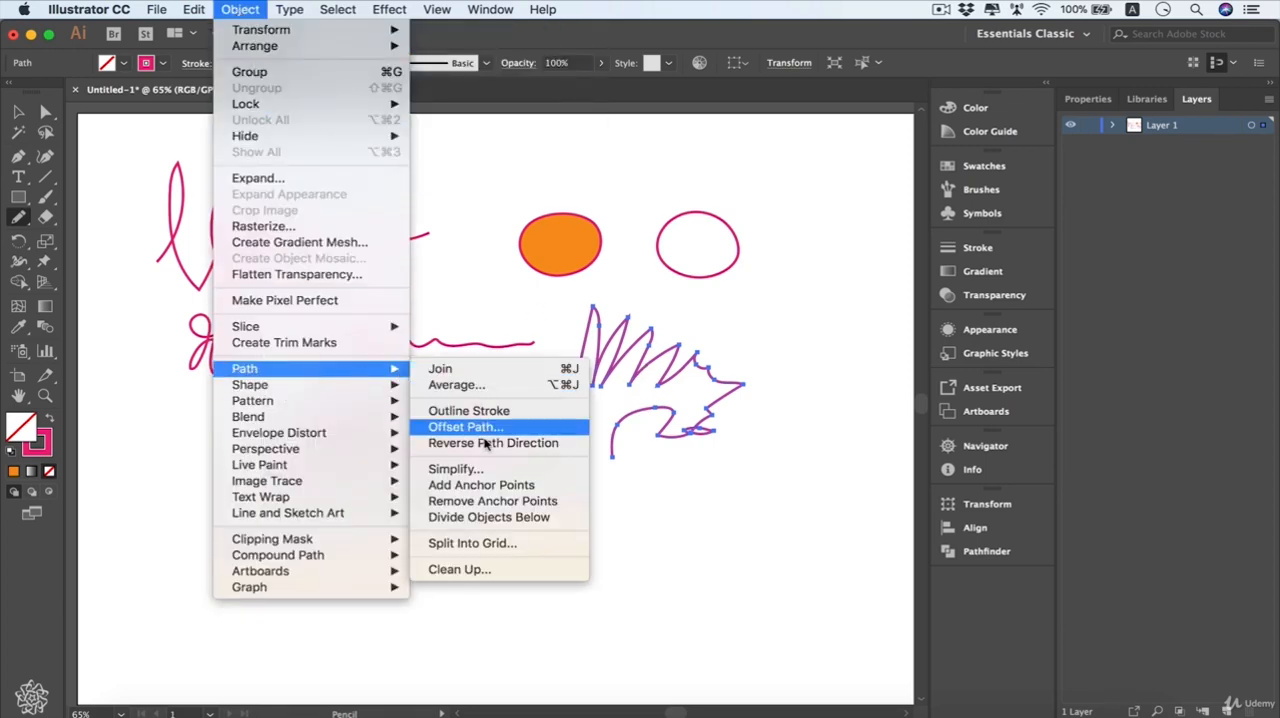
left_click(455, 469)
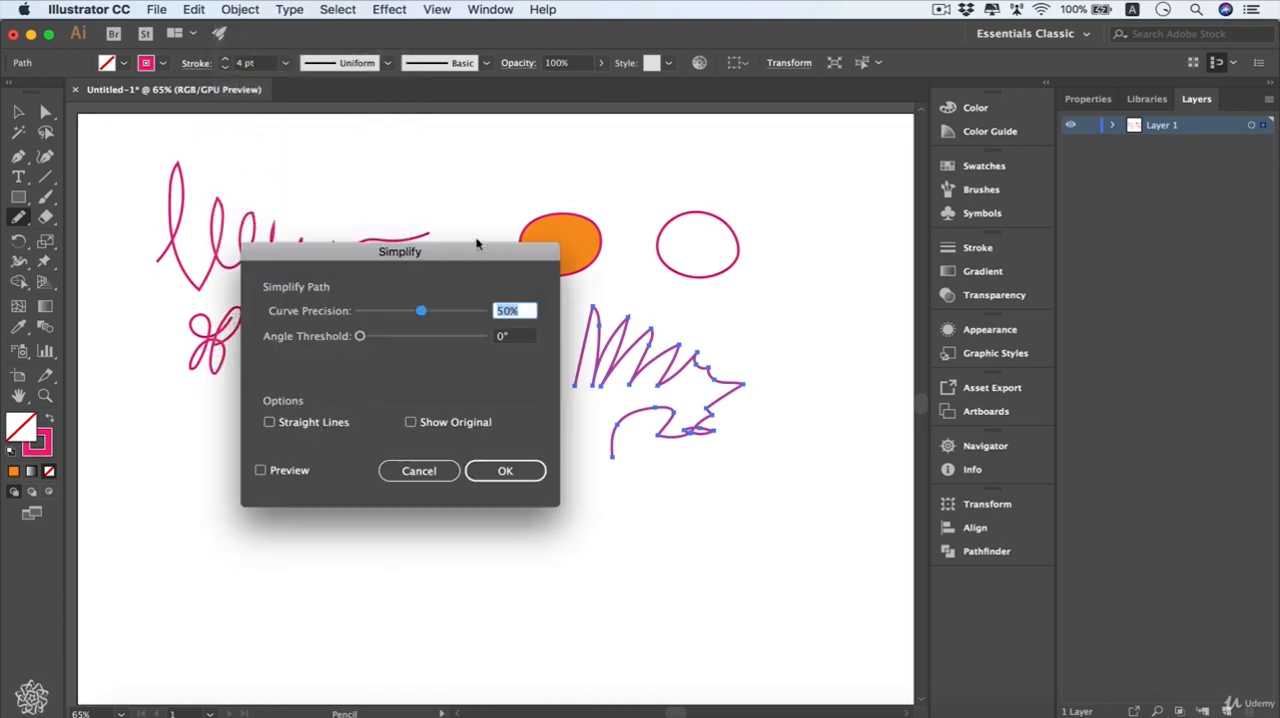
left_click(288, 471)
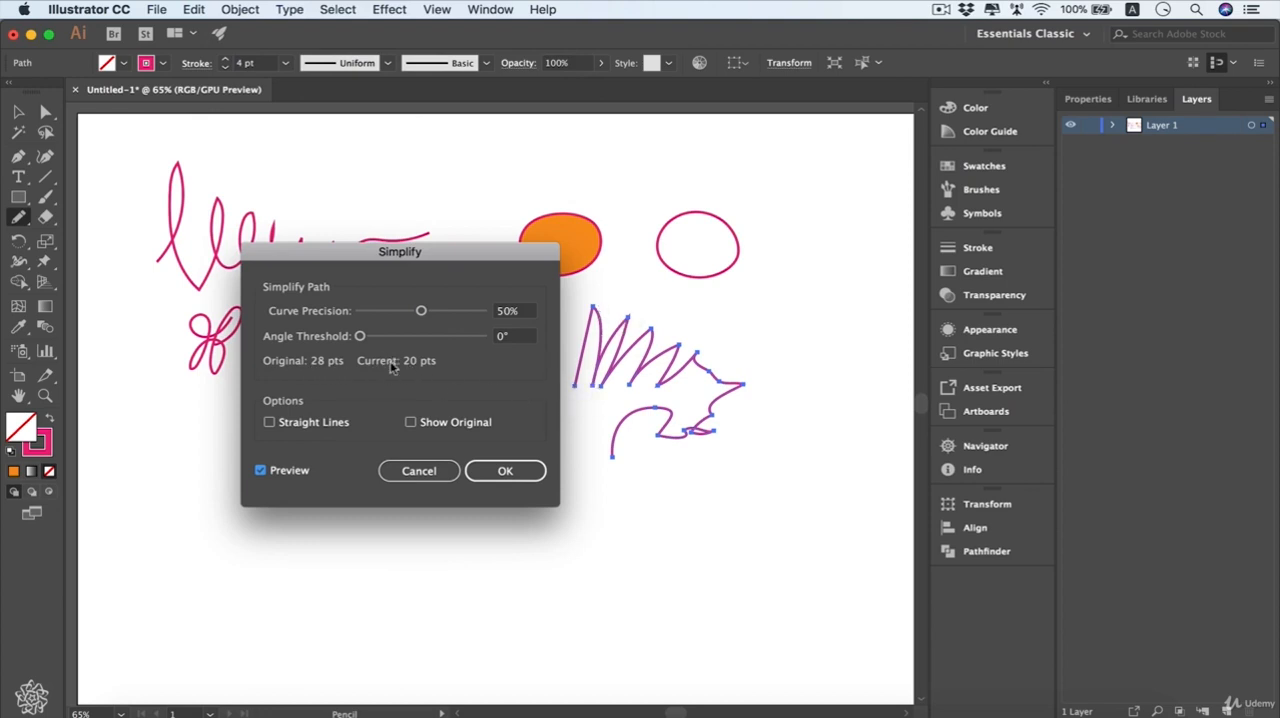
left_click(421, 312)
left_click_drag(417, 313, 361, 313)
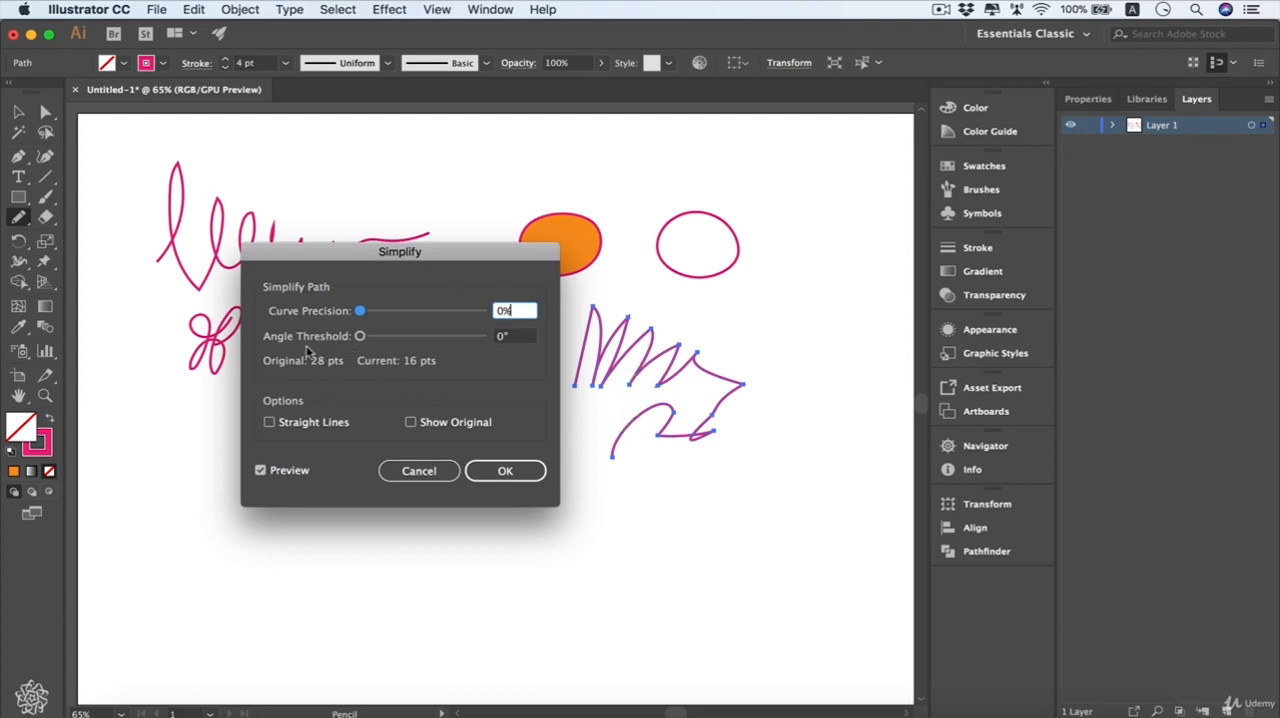
- Try angle thresholds of 100° and 51° for simplifying the zigzag path, and set the threshold back to 0°
left_click(359, 337)
left_click_drag(359, 338, 427, 342)
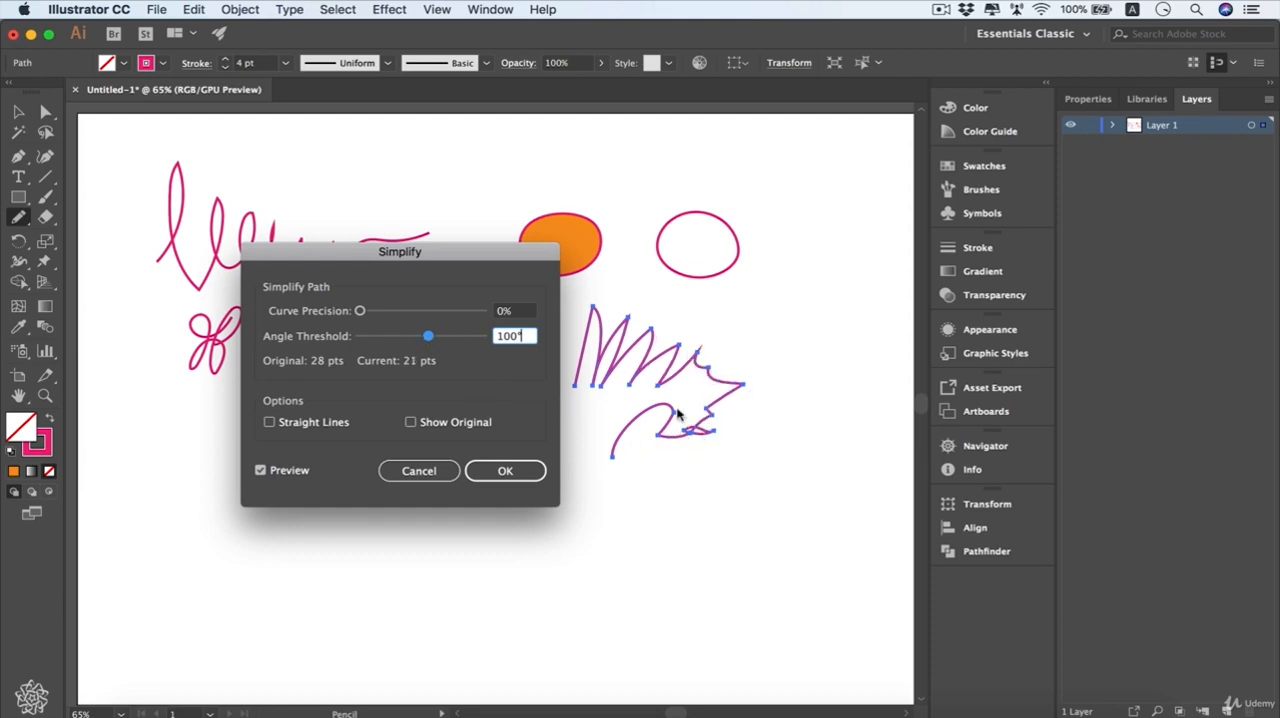
left_click_drag(436, 342, 398, 342)
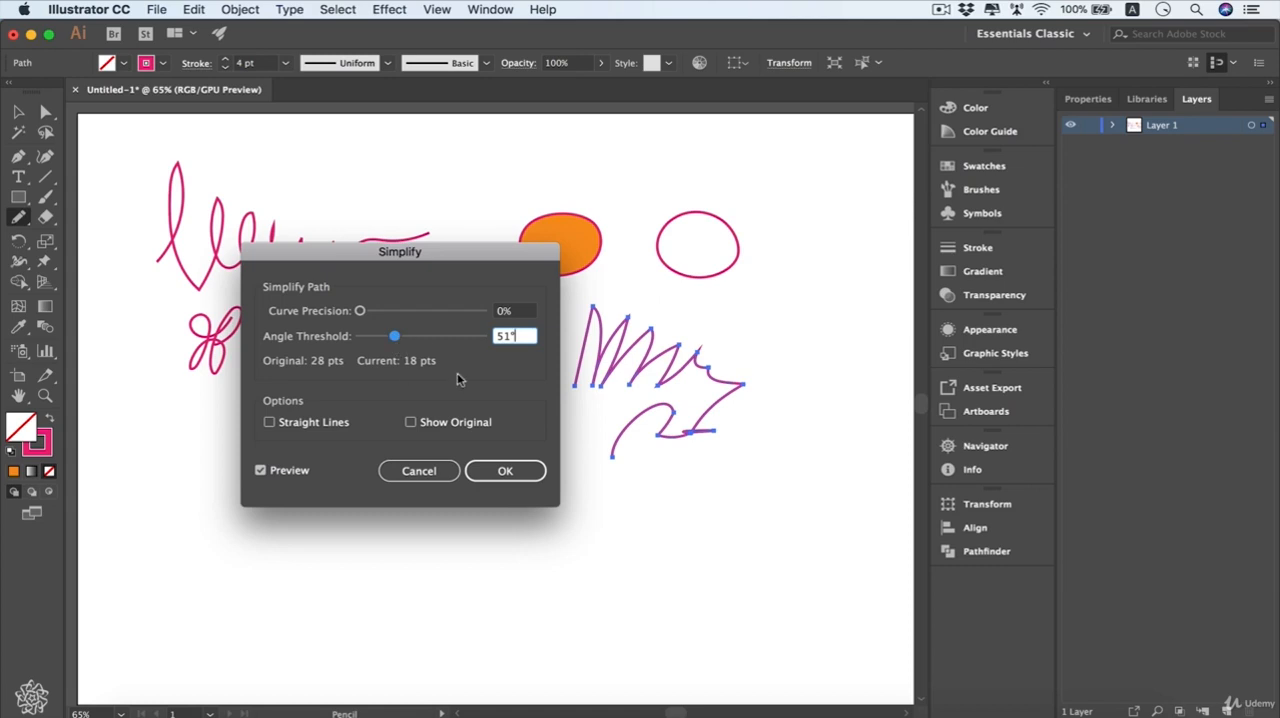
left_click_drag(390, 337, 353, 341)
- Preview the Show Original and Straight Lines options, turn both off, and apply the simplification at 0% curve precision and 0° angle threshold
left_click(410, 423)
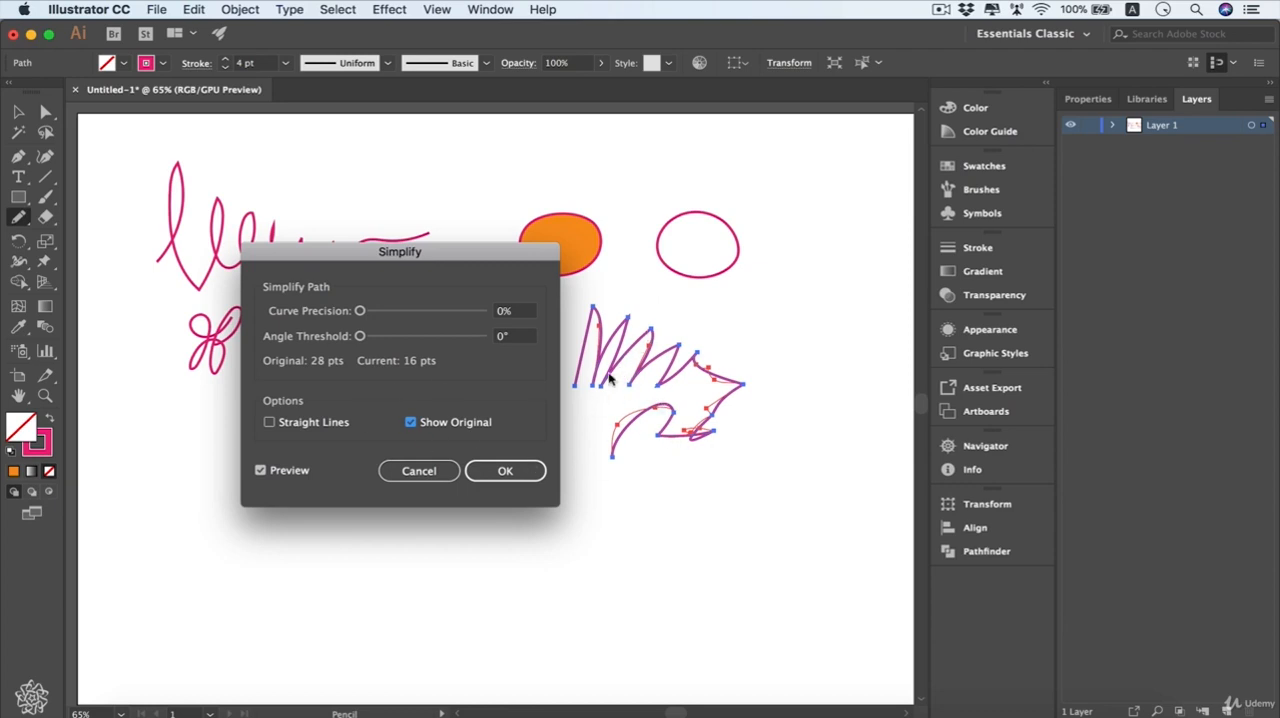
left_click(269, 423)
left_click(422, 426)
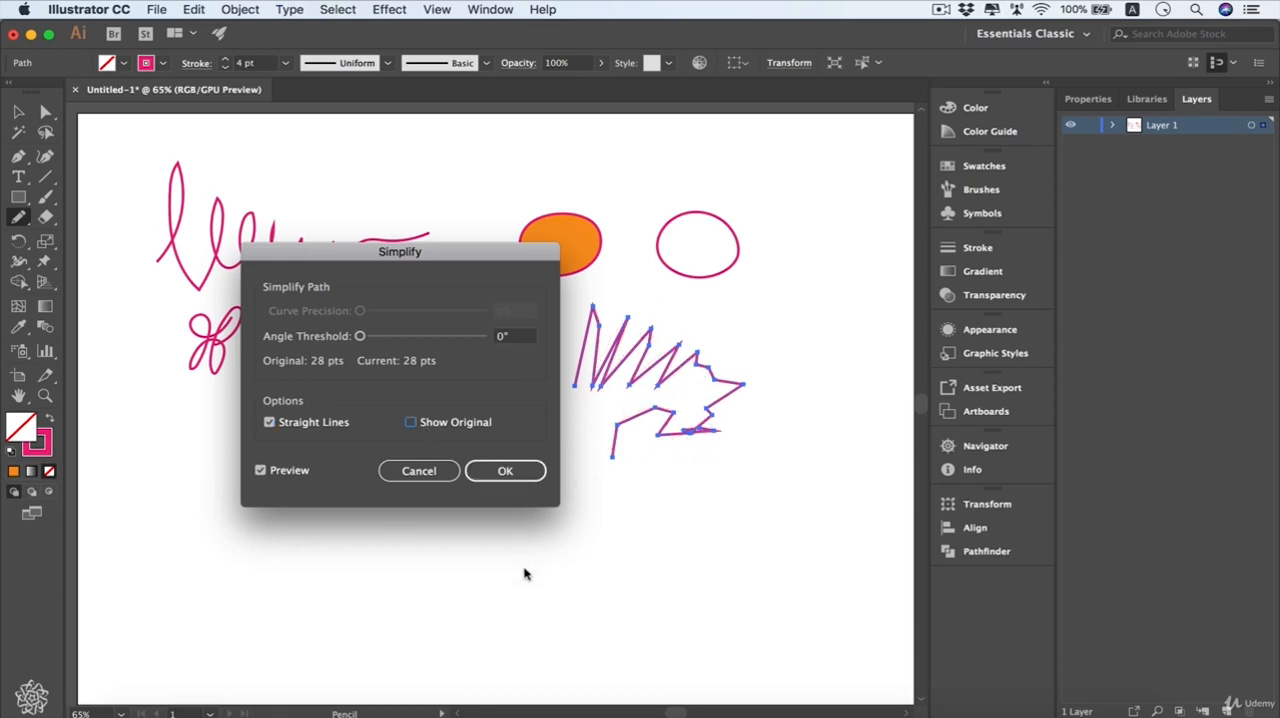
left_click(269, 422)
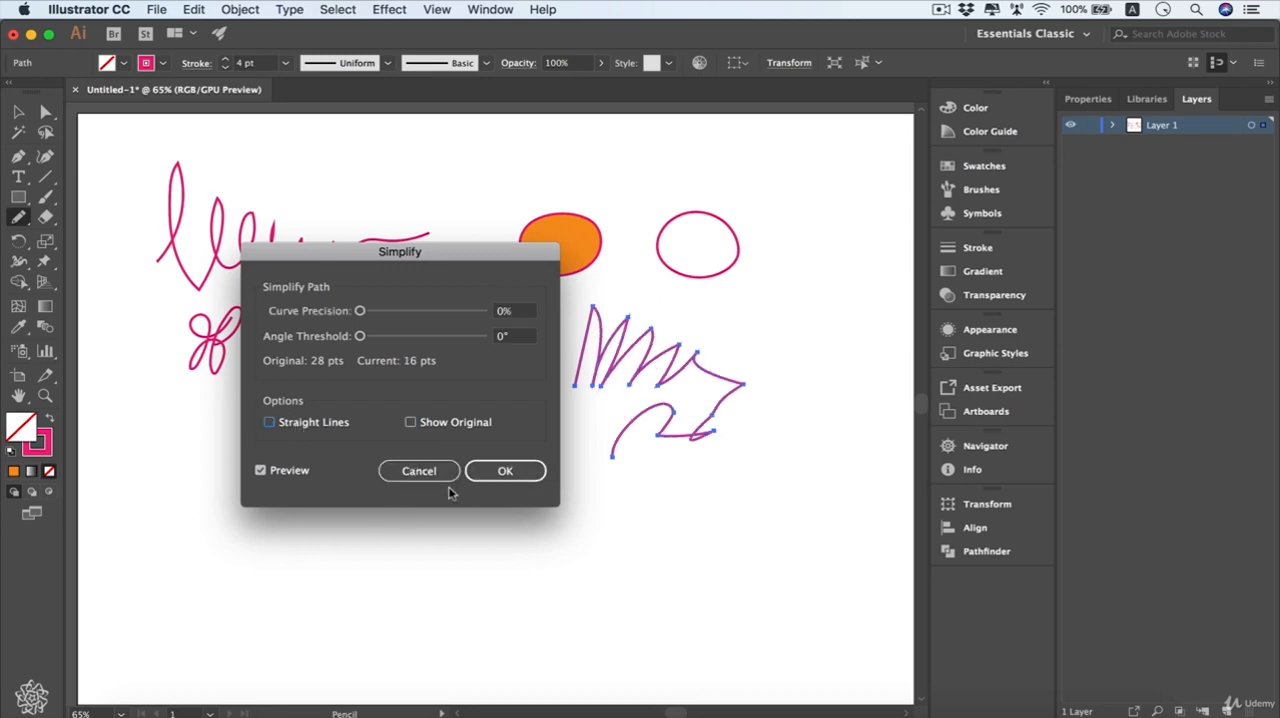
left_click(505, 472)
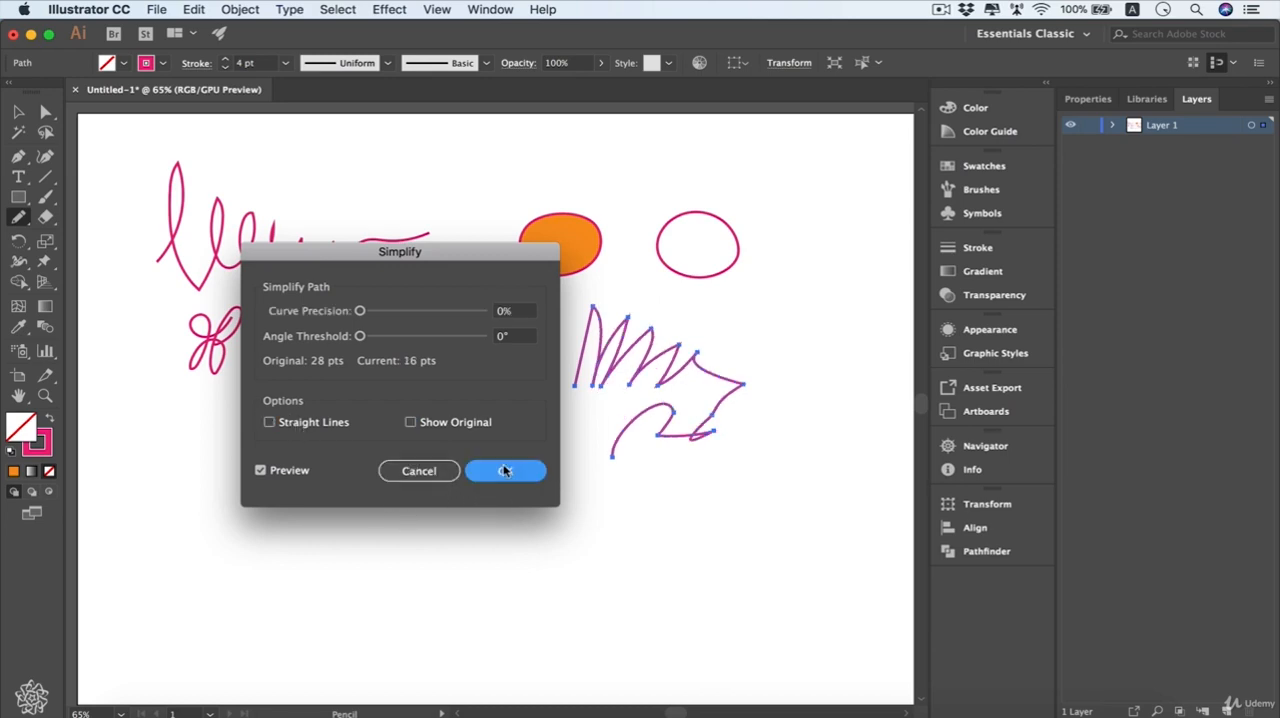
- Reset the Pencil tool options to their defaults and apply them
double_click(19, 218)
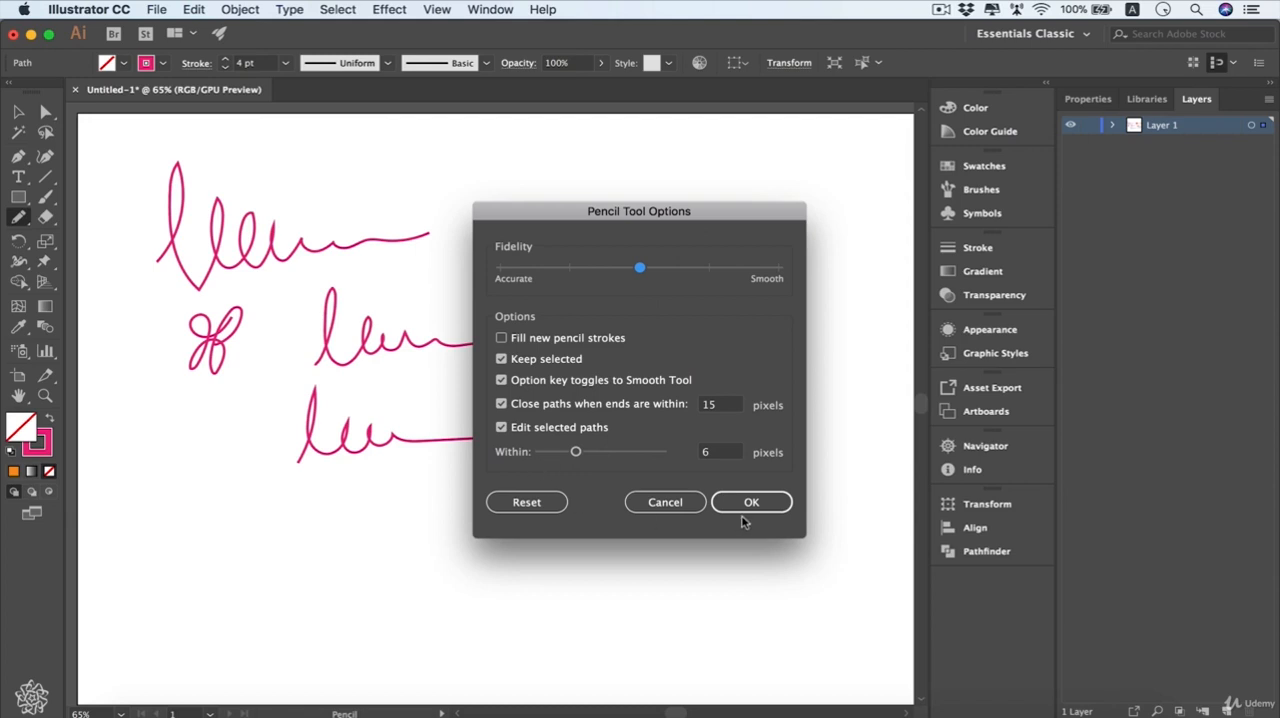
left_click(527, 502)
left_click(757, 506)
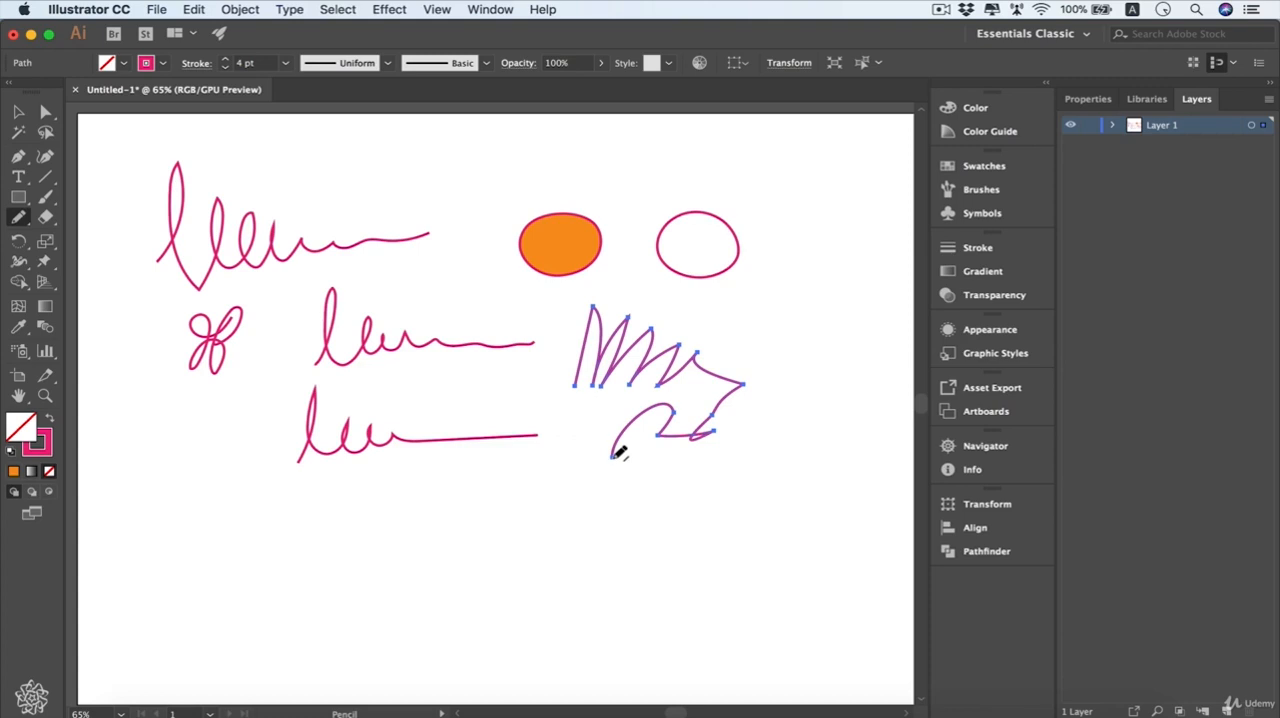
- Extend the zigzag path from its lower end with a wavy pencil line, and redraw its wavy and hooked sections as smoother curves
mouse_move(613, 457)
left_mouse_down()
mouse_move(612, 493)
mouse_move(590, 508)
mouse_move(528, 486)
mouse_move(506, 500)
mouse_move(455, 493)
mouse_move(412, 548)
left_mouse_up()
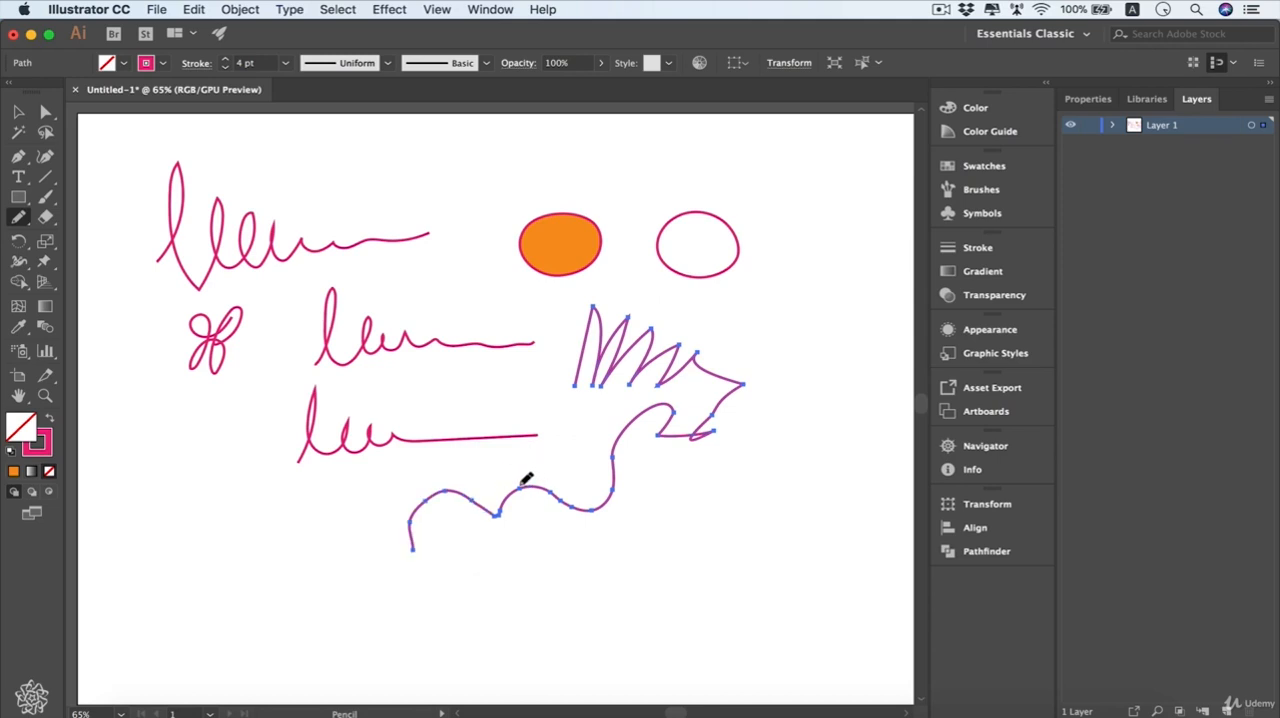
left_click_drag(523, 483, 436, 494)
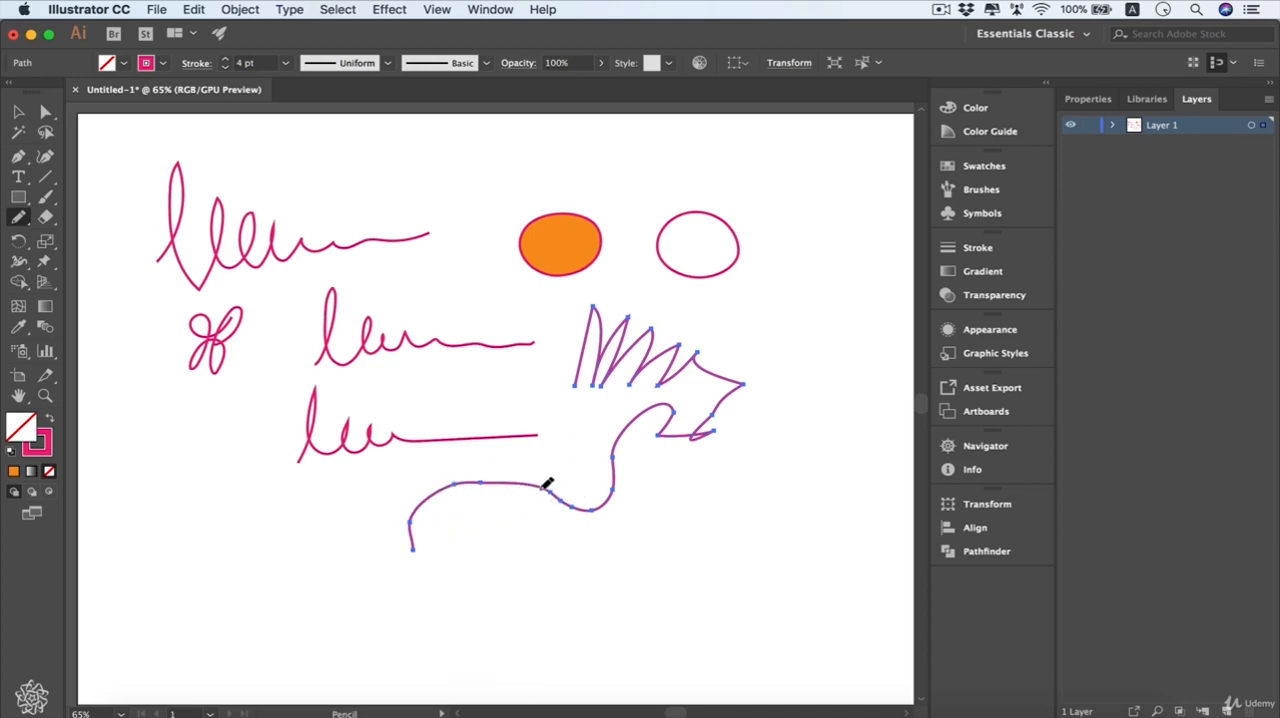
mouse_move(549, 484)
left_mouse_down()
mouse_move(596, 474)
mouse_move(630, 424)
left_mouse_up()
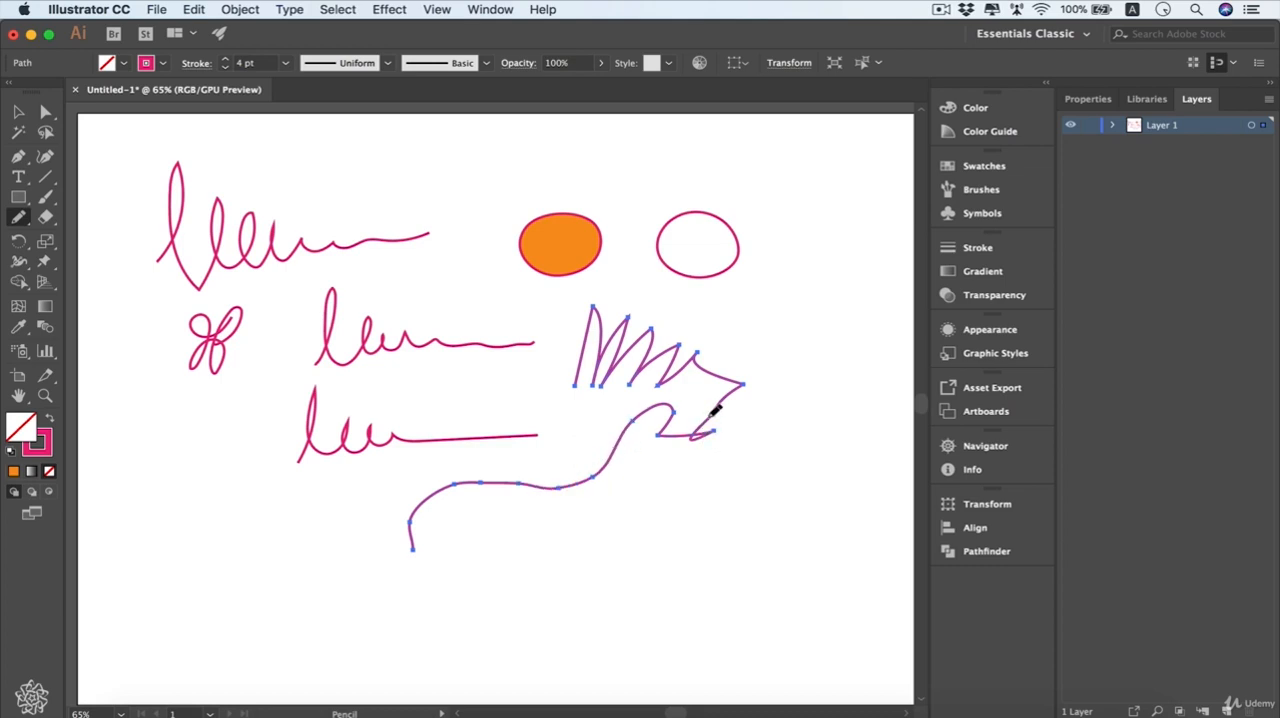
left_click_drag(712, 414, 660, 452)
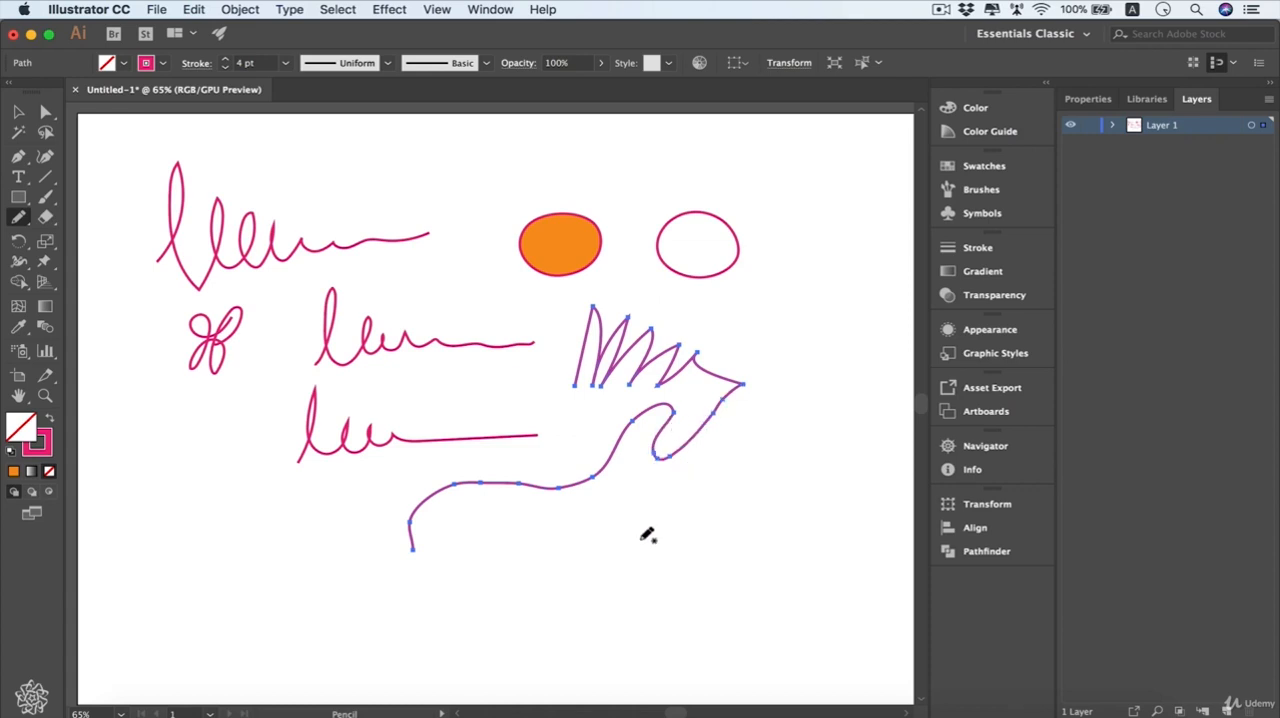
- Smooth the path's lower-left curve and extend its end with a rounded corner, straight segments and a freehand line running back beneath it
key("alt")
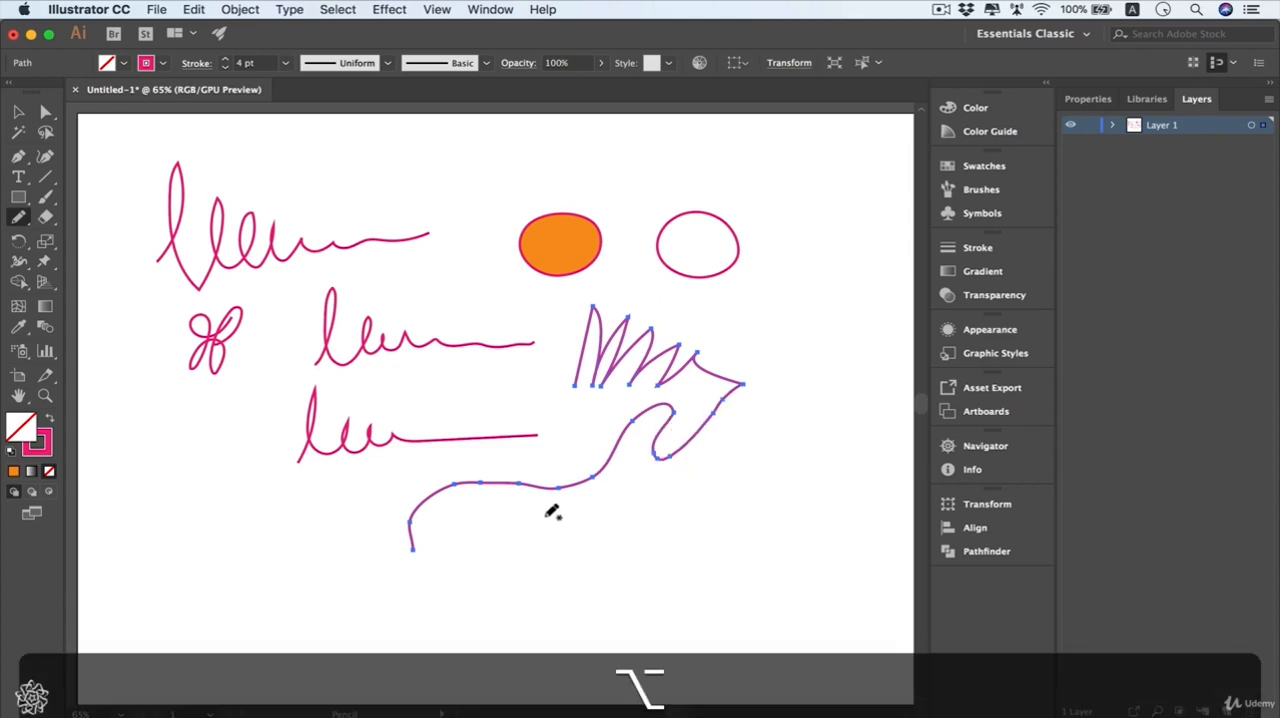
mouse_move(562, 487)
left_mouse_down()
mouse_move(463, 482)
mouse_move(416, 541)
left_mouse_up()
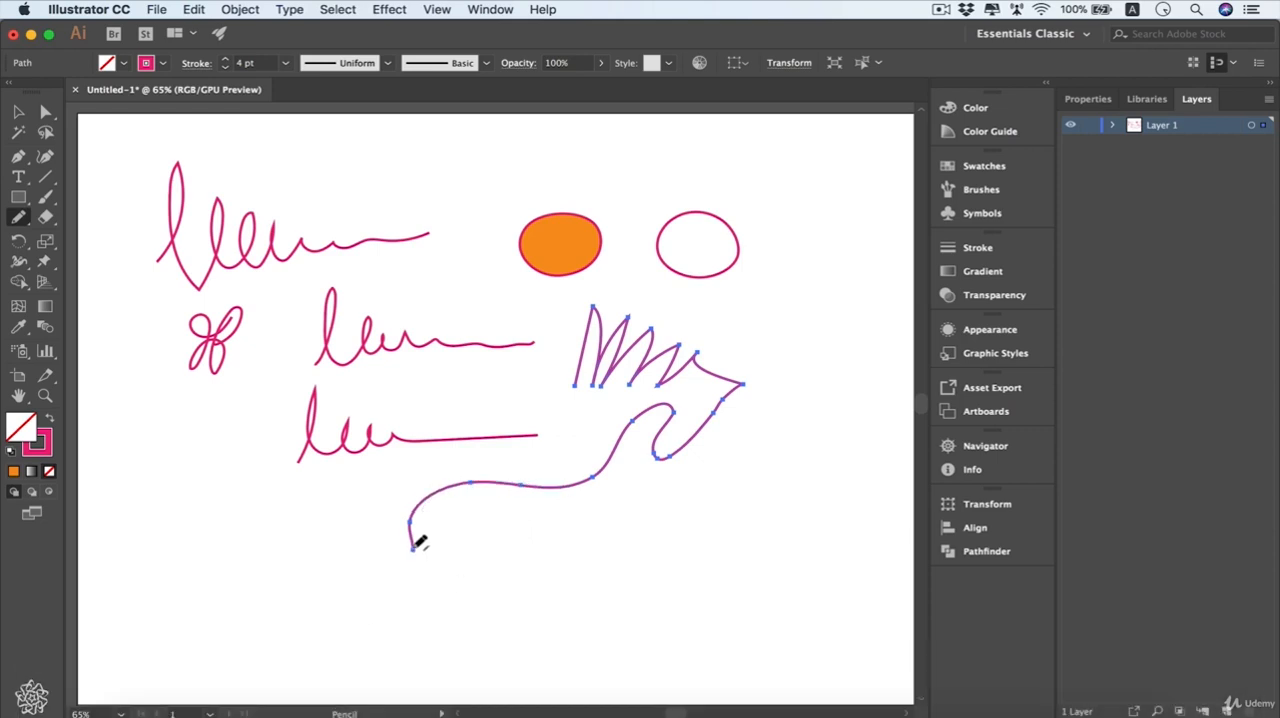
mouse_move(418, 547)
left_mouse_down()
mouse_move(585, 578)
mouse_move(516, 622)
mouse_move(547, 559)
mouse_move(567, 581)
mouse_move(559, 569)
mouse_move(643, 567)
left_mouse_up()
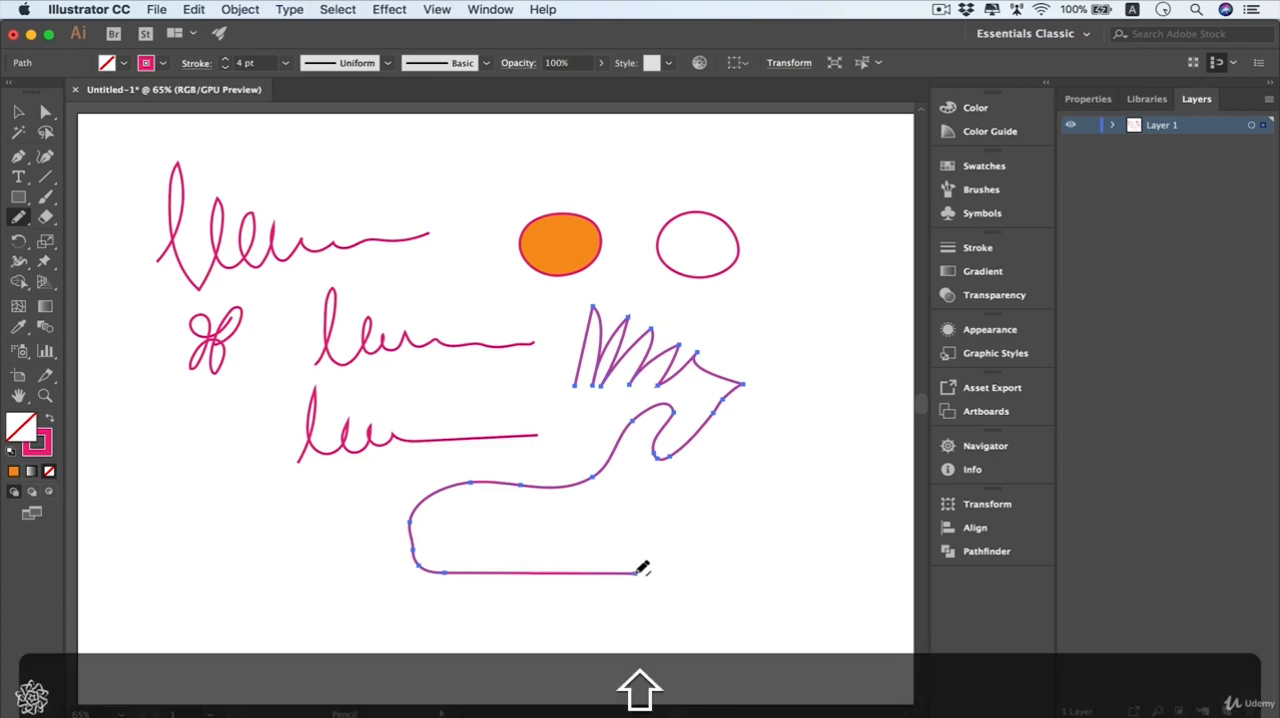
mouse_move(638, 570)
left_mouse_down()
mouse_move(712, 508)
mouse_move(744, 557)
mouse_move(722, 512)
mouse_move(657, 470)
mouse_move(586, 466)
mouse_move(529, 503)
mouse_move(511, 551)
mouse_move(634, 473)
mouse_move(711, 497)
mouse_move(677, 520)
mouse_move(689, 526)
mouse_move(749, 476)
mouse_move(797, 498)
mouse_move(797, 534)
mouse_move(747, 561)
mouse_move(752, 574)
mouse_move(728, 593)
mouse_move(436, 607)
left_mouse_up()
key("alt")
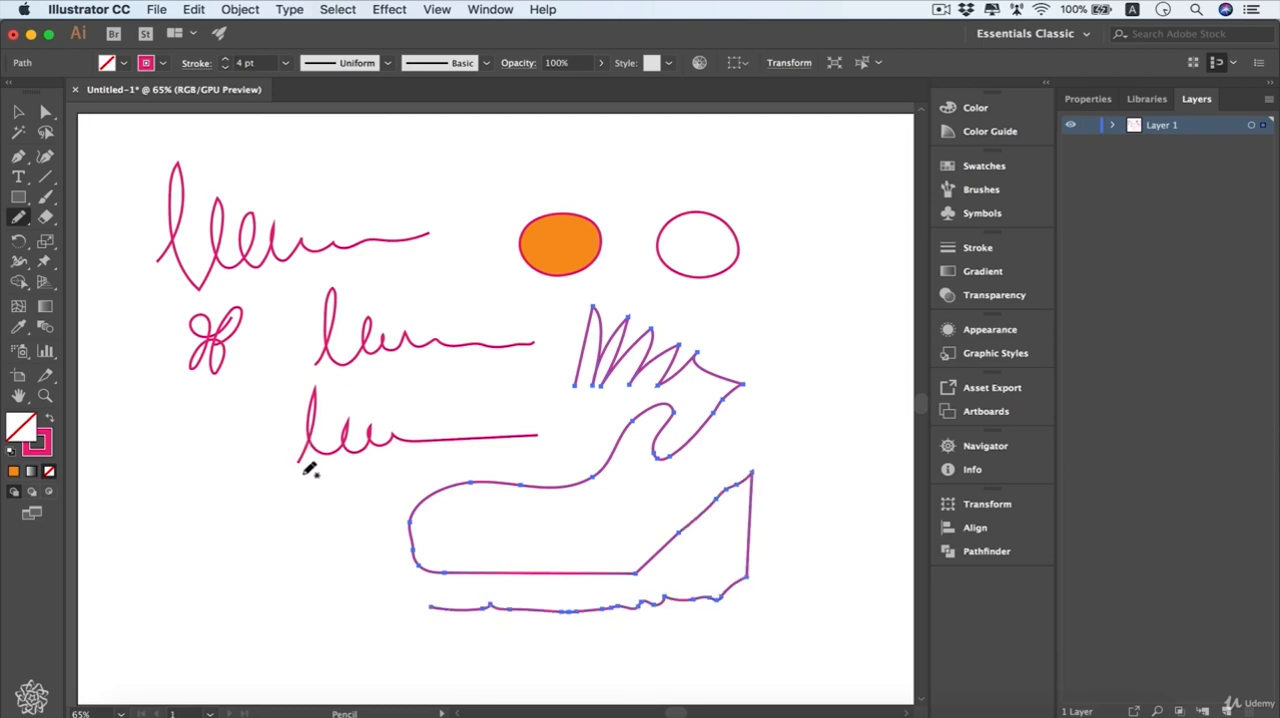
- Select the lowest looped scribble and extend its left end with a wavy pencil line down to the left
key("v")
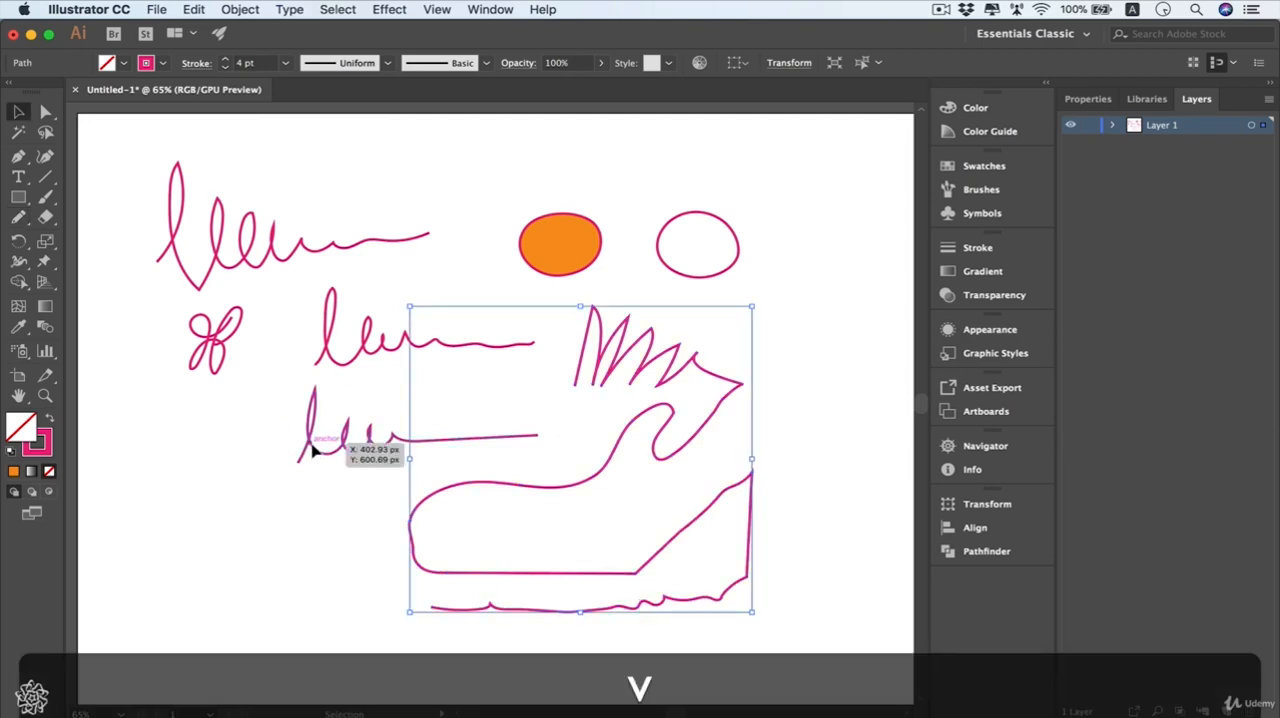
left_click(308, 445)
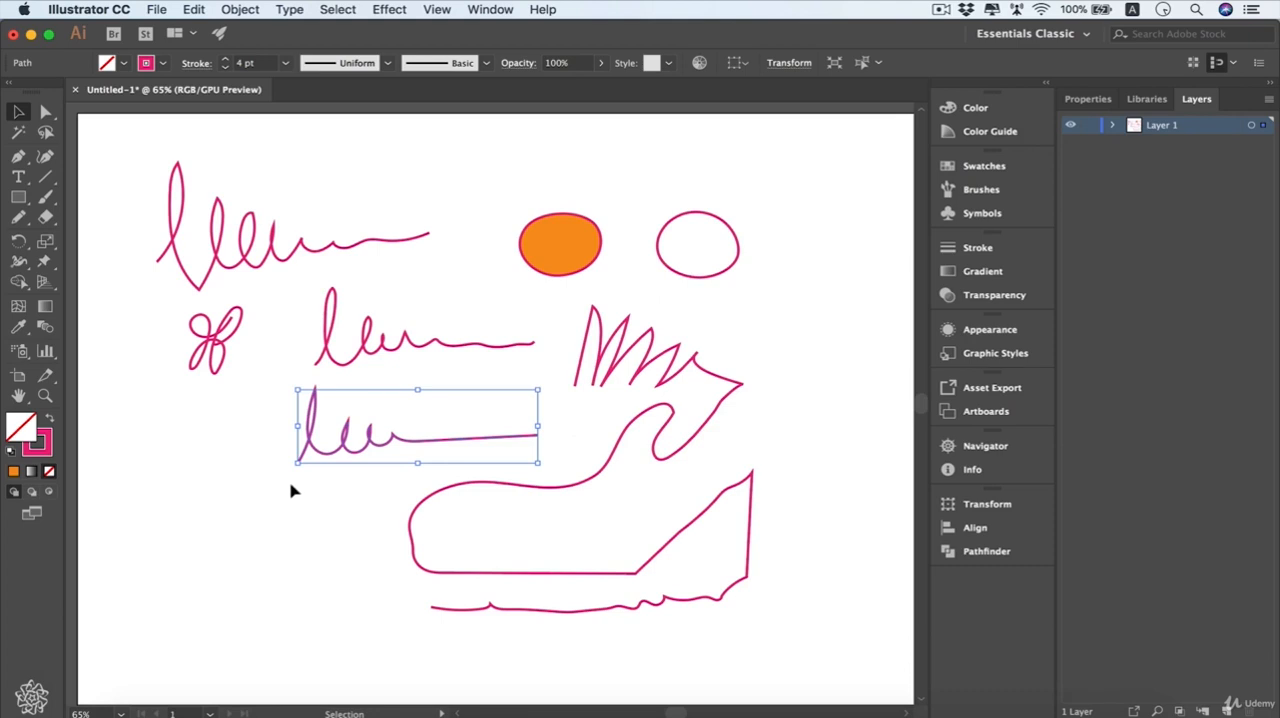
key("n")
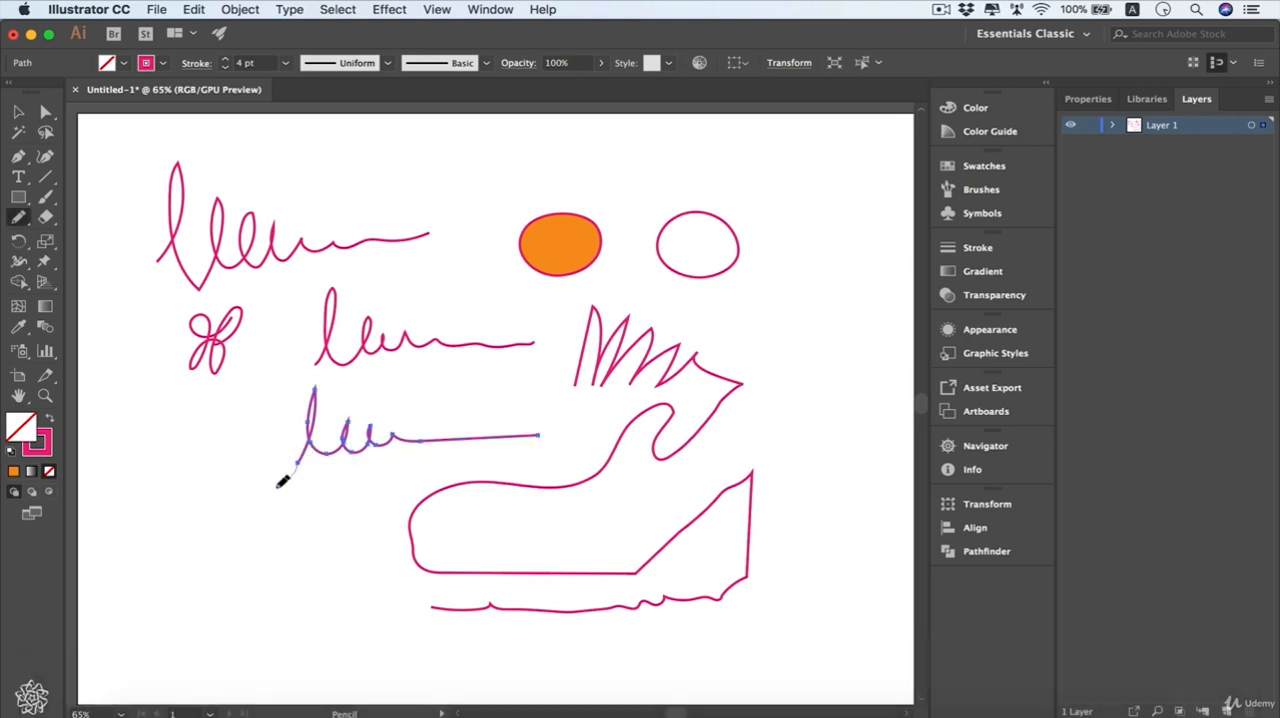
mouse_move(279, 486)
left_mouse_down()
mouse_move(239, 489)
mouse_move(181, 535)
left_mouse_up()
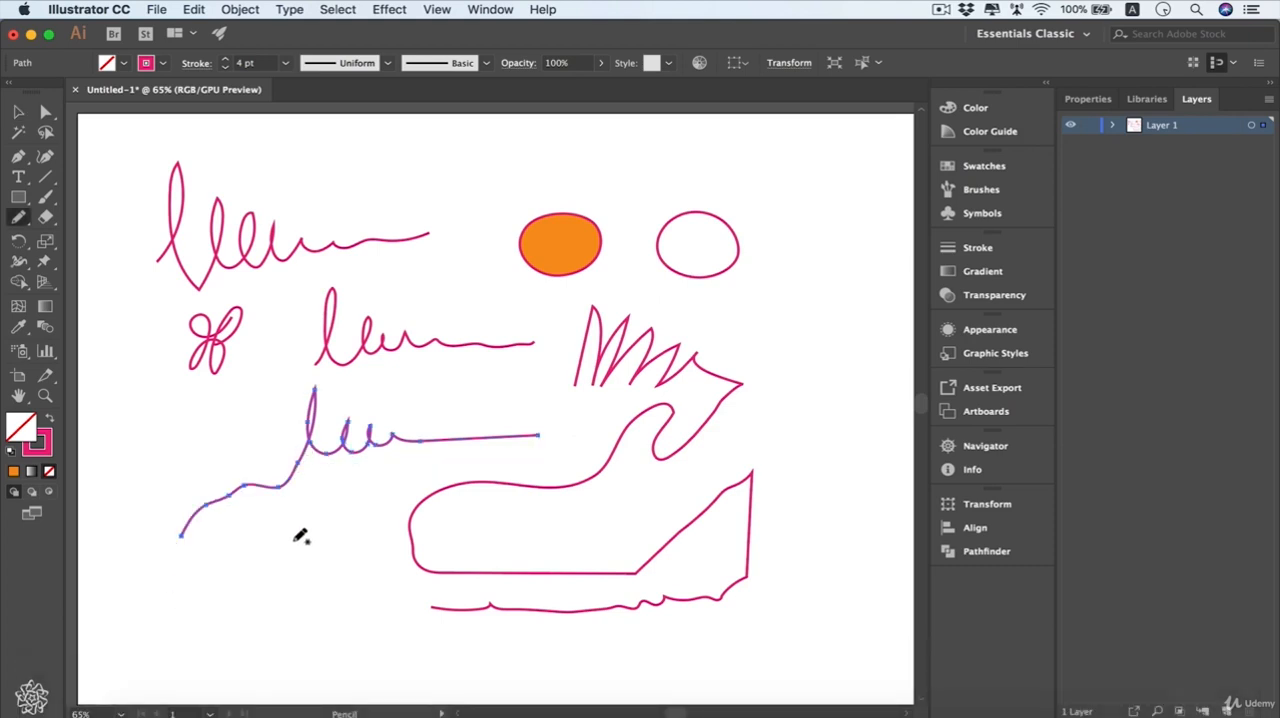